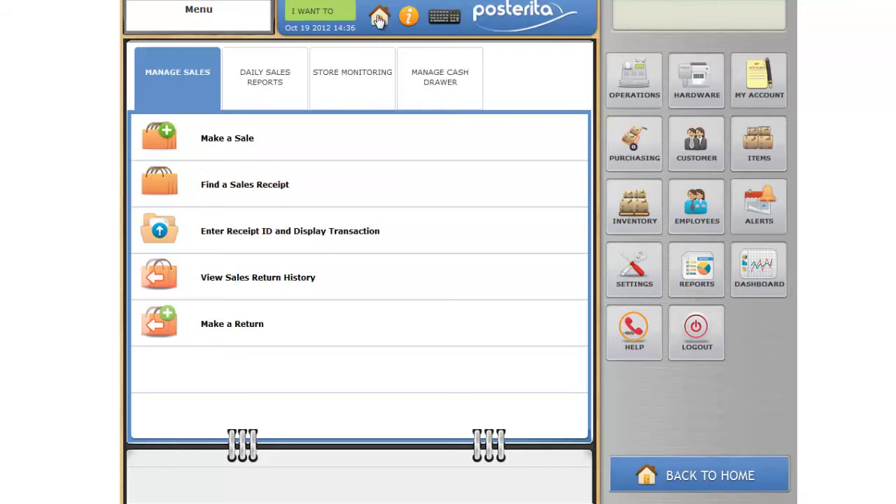
- Start a new item named Medical Consulting, description Diagnosis, with selling price 50.00
click(737, 141)
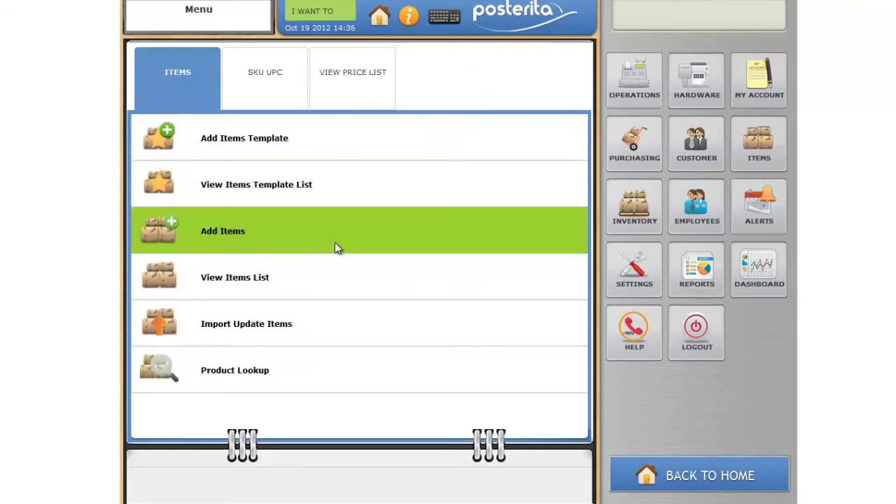
click(201, 235)
click(354, 92)
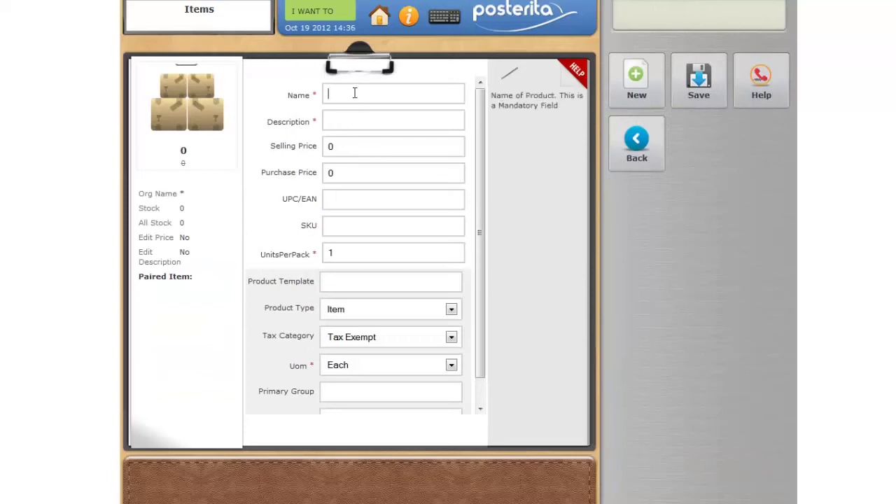
text(Medical Consulting)
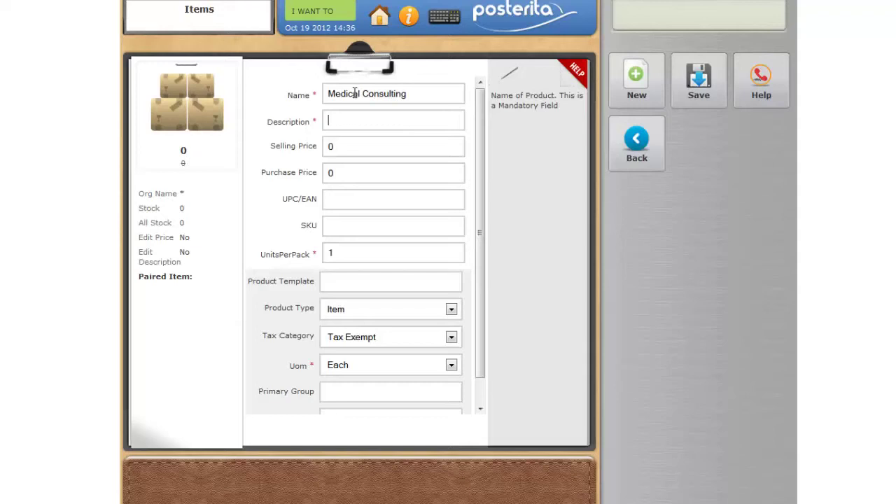
text(Diagnosis)
click(336, 147)
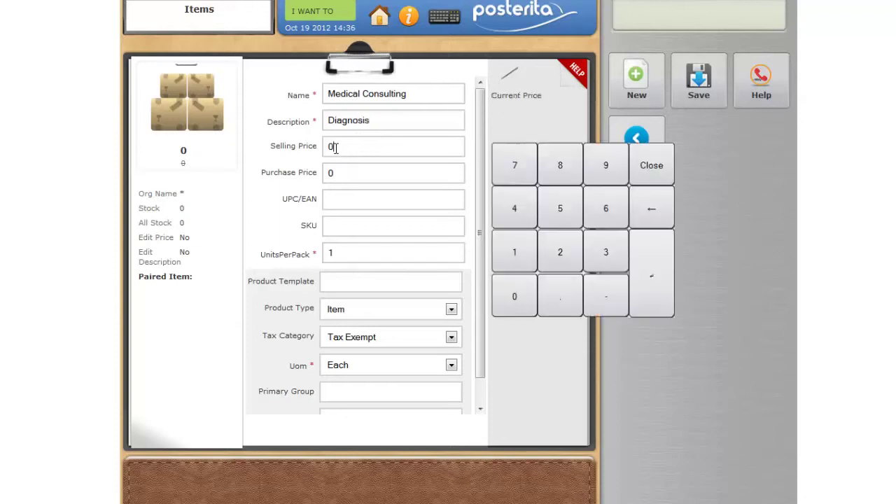
key(BackSpace)
text(50.00)
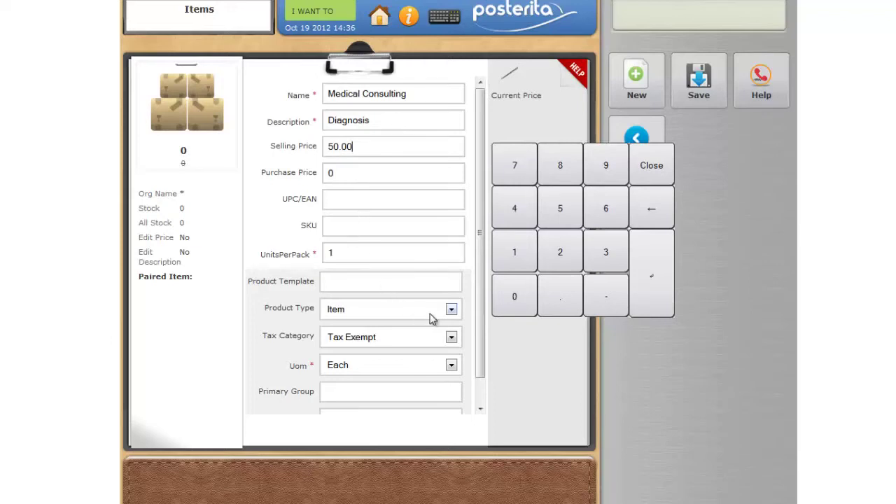
- Make it a Service with VAT, unit Hour, and primary group Medical Service
click(451, 309)
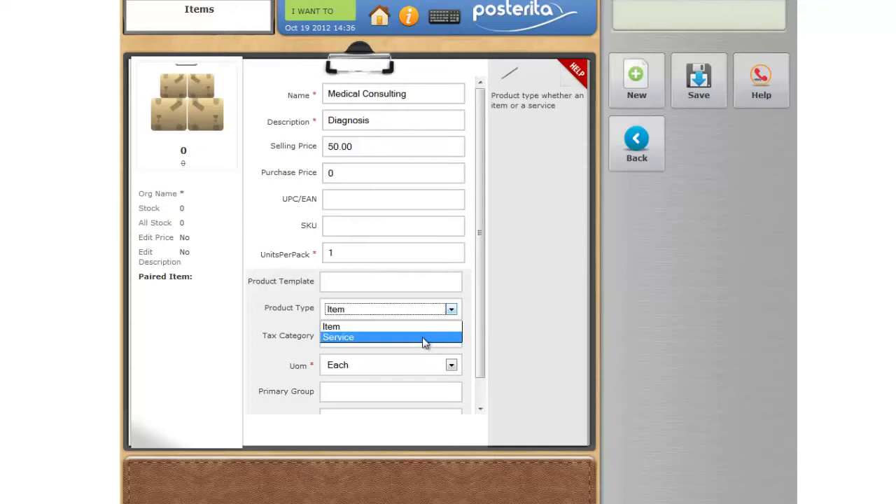
click(425, 338)
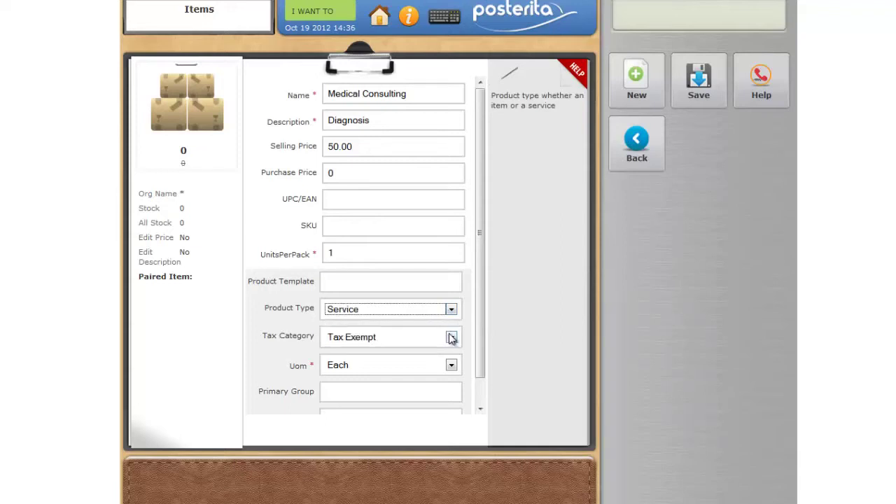
click(451, 338)
click(426, 366)
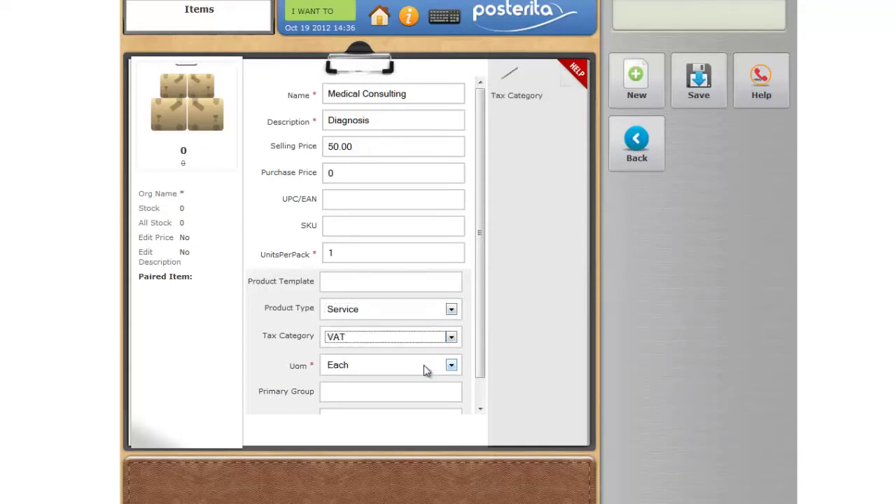
click(451, 366)
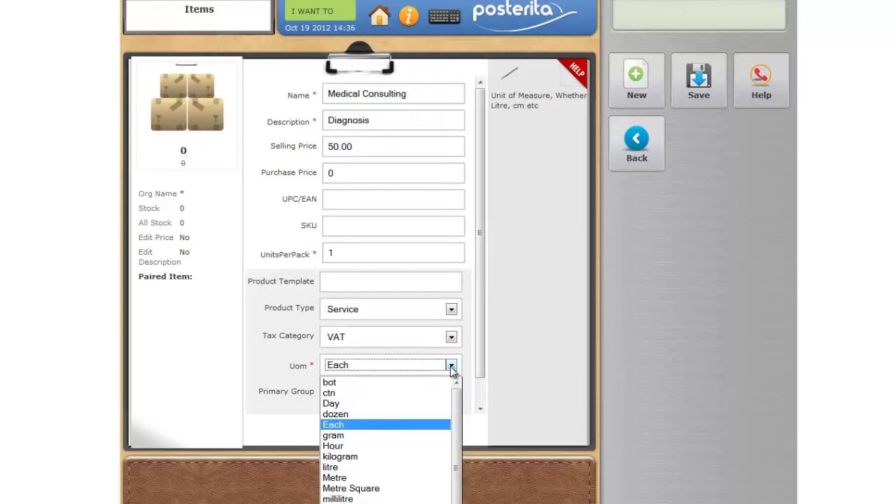
click(404, 447)
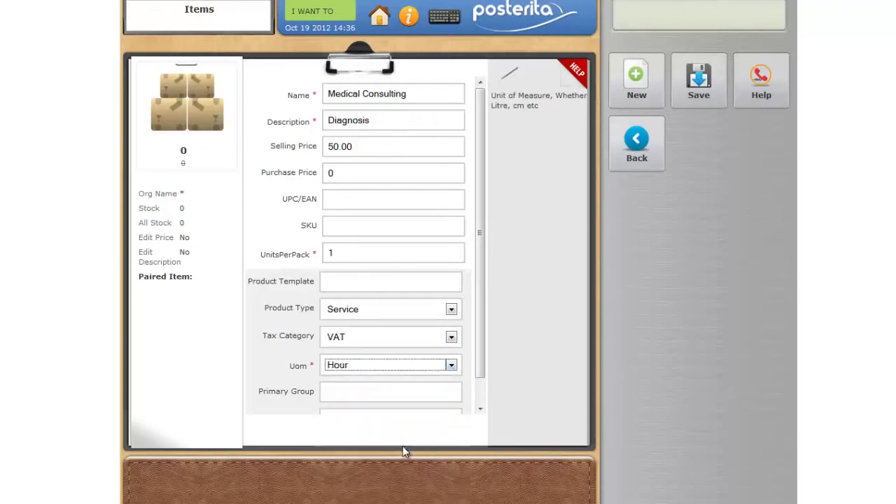
click(374, 391)
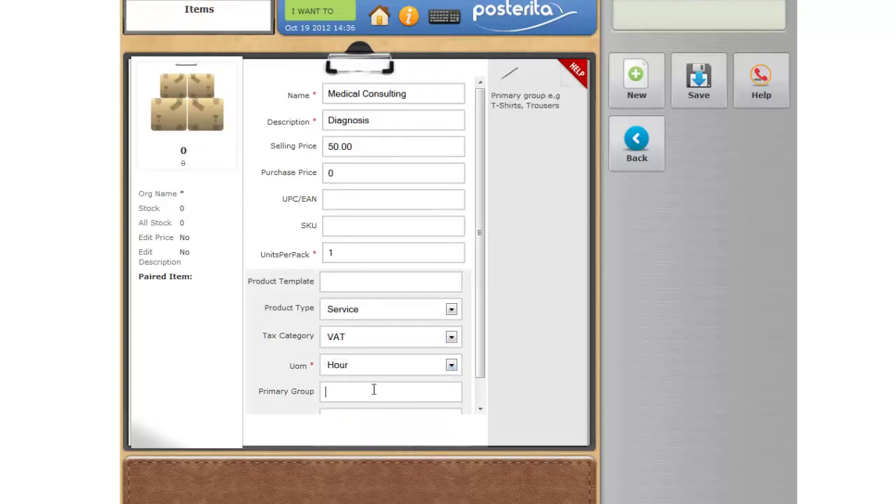
text(Medical Service)
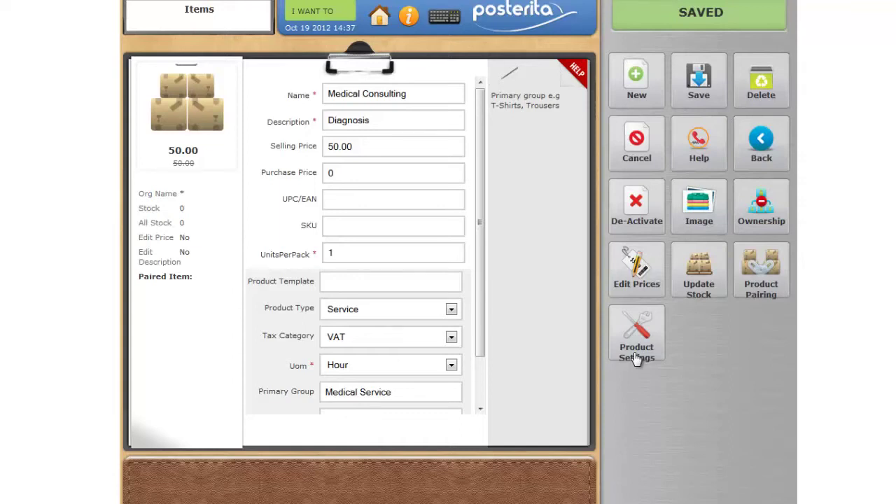
click(636, 358)
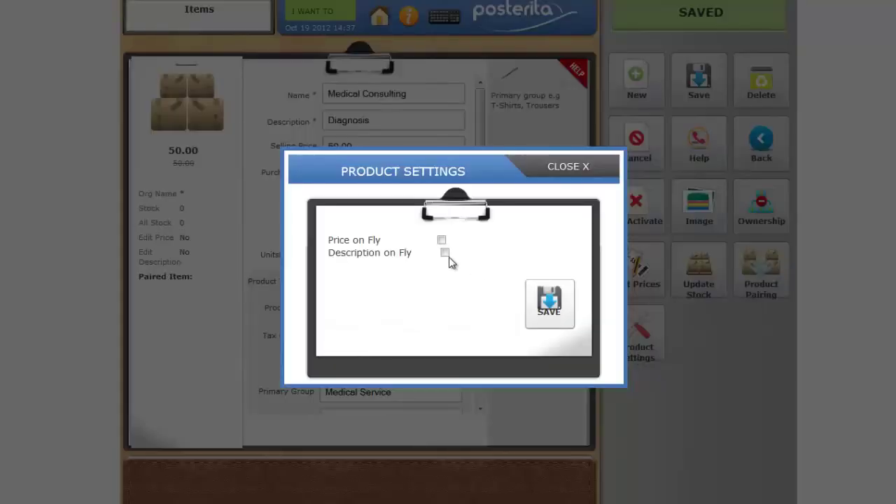
- Tick Description on Fly for Medical Consulting, save the settings, and return home
click(446, 255)
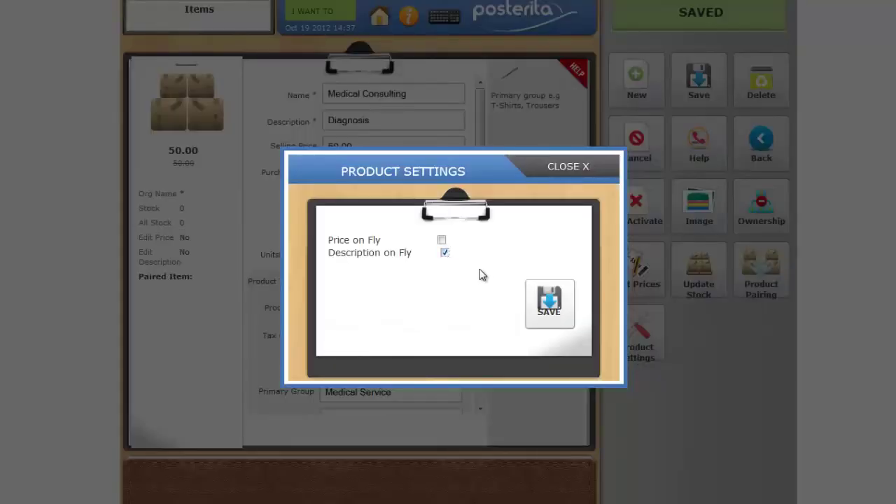
click(550, 301)
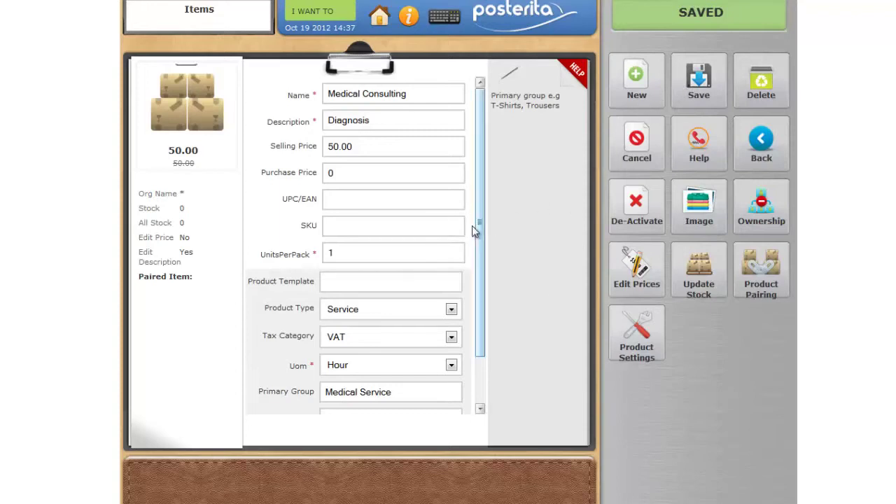
click(380, 19)
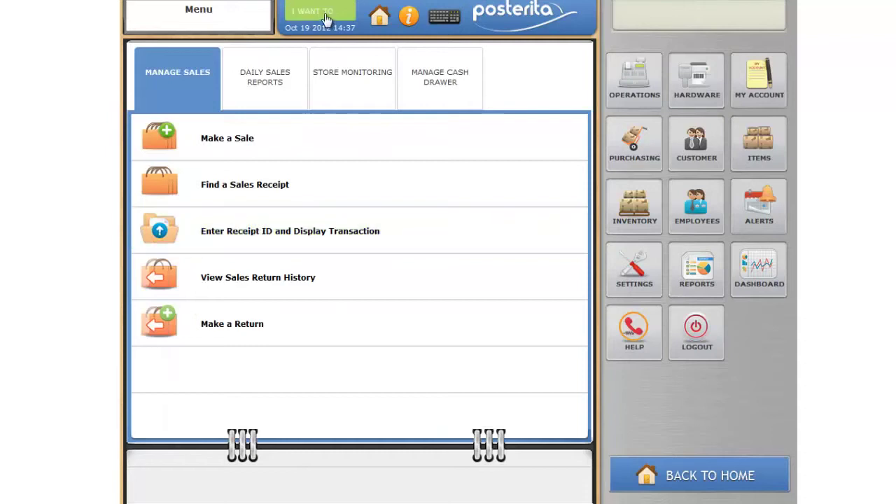
click(326, 12)
- Log out and sign back in with the administrator username and password
click(314, 304)
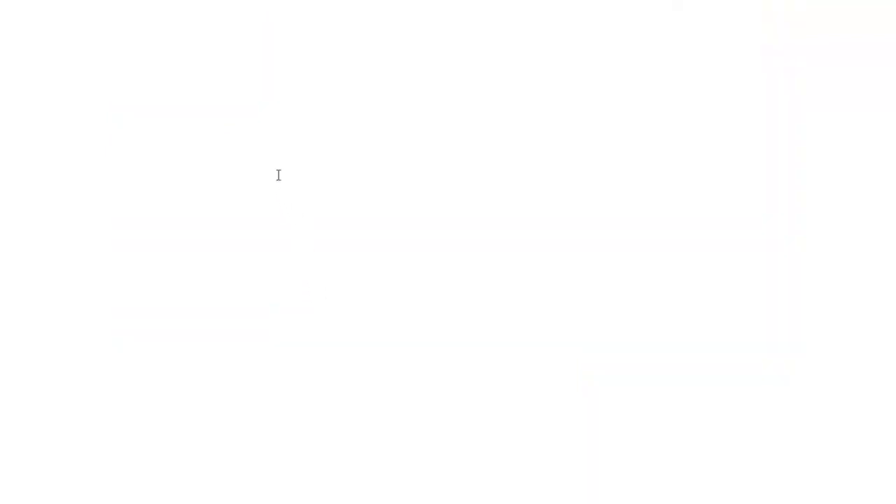
text(Admin)
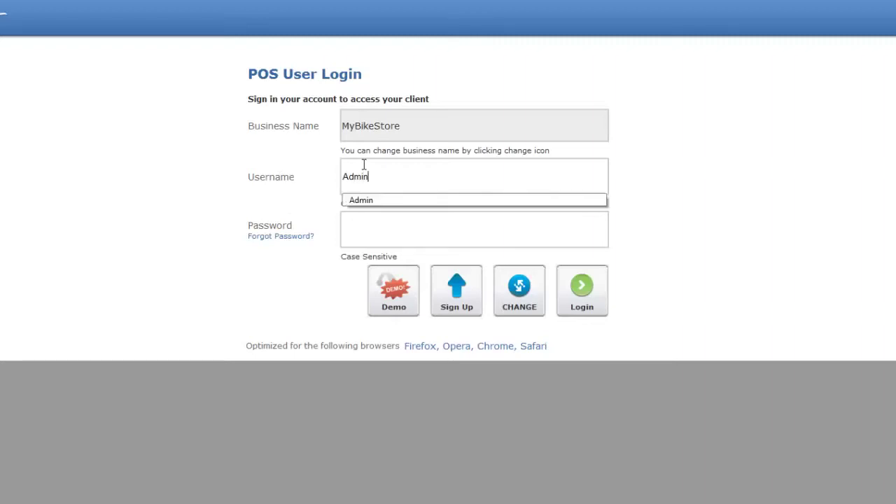
key(Tab)
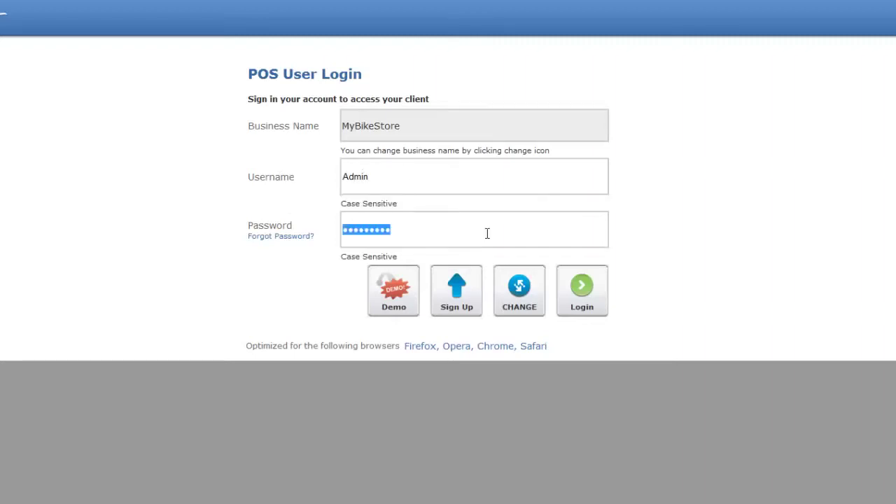
click(584, 297)
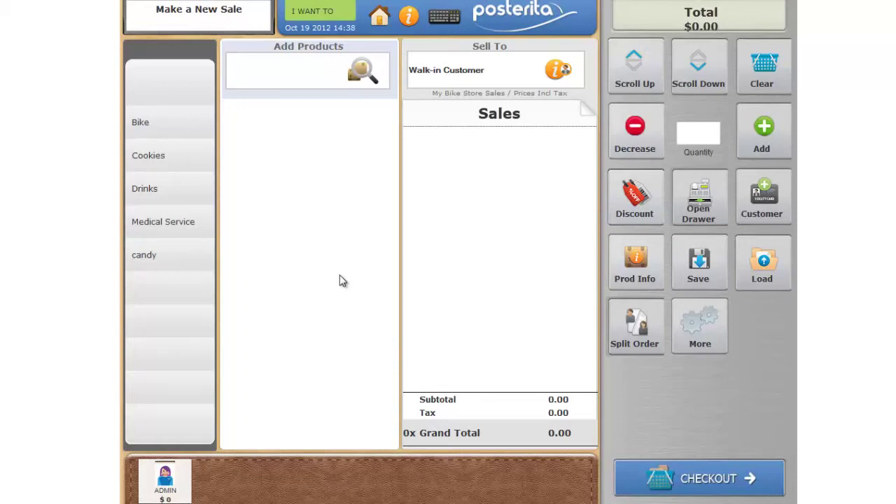
- Sell Medical Consulting with description 'diagnosis', check out 50.00 in cash, and return to the menu
click(154, 222)
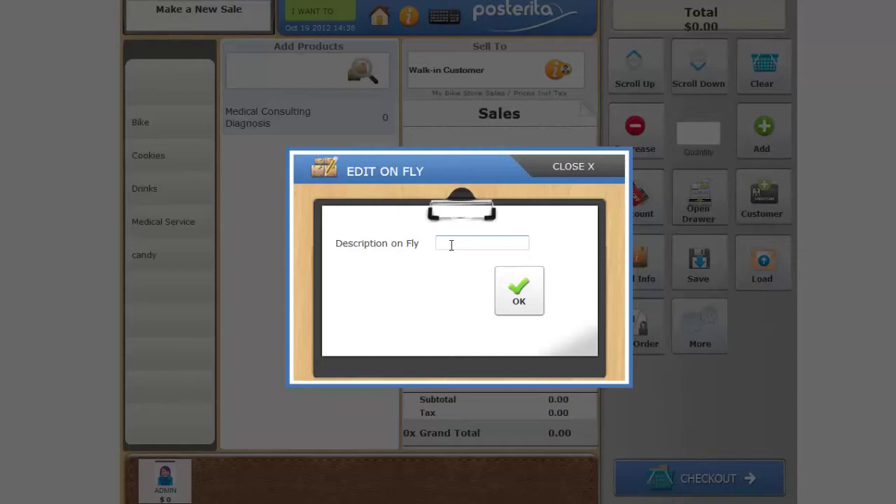
text(diagnosis)
click(527, 287)
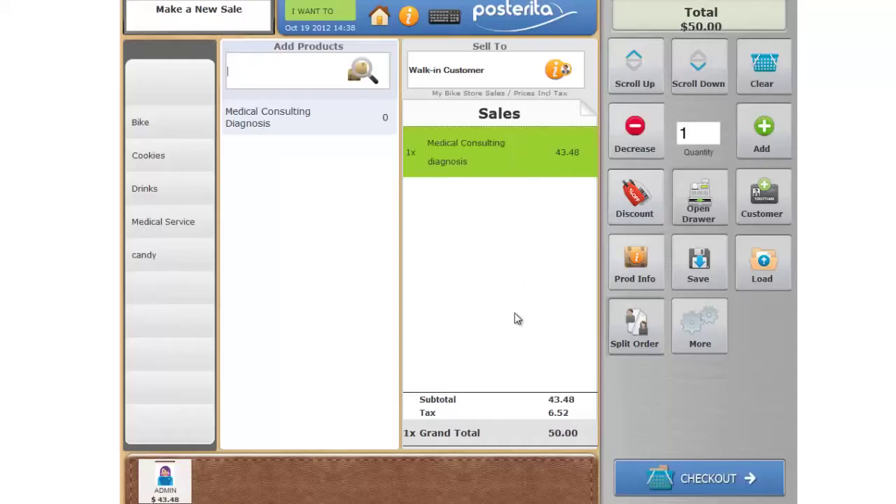
click(697, 479)
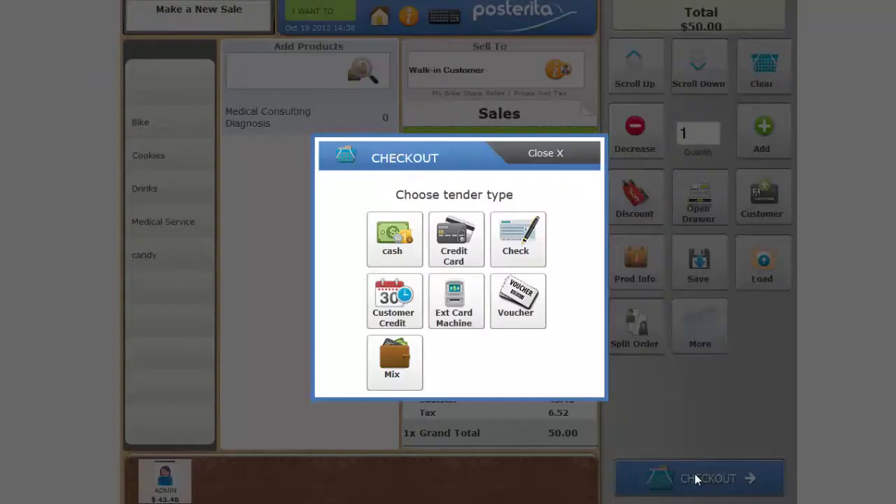
click(390, 238)
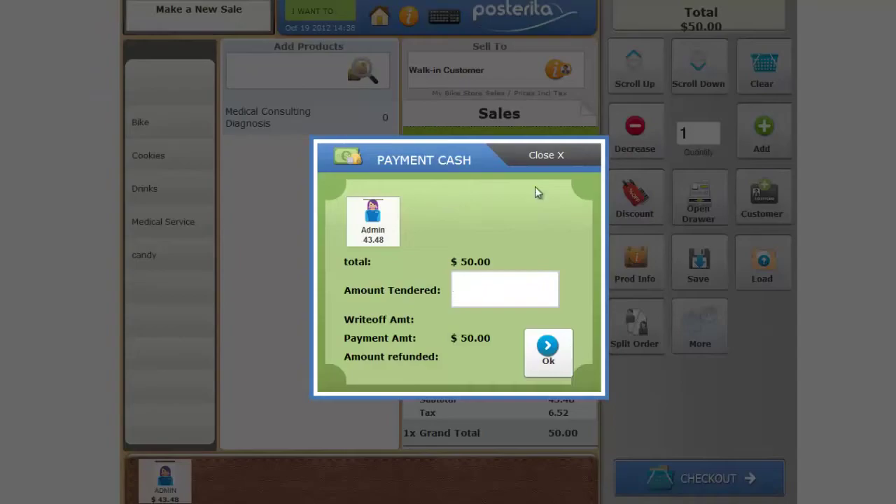
click(545, 157)
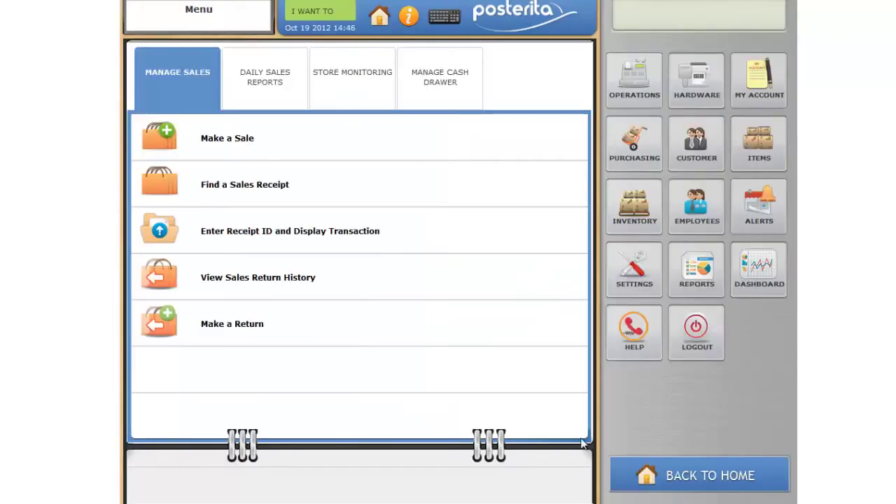
click(357, 297)
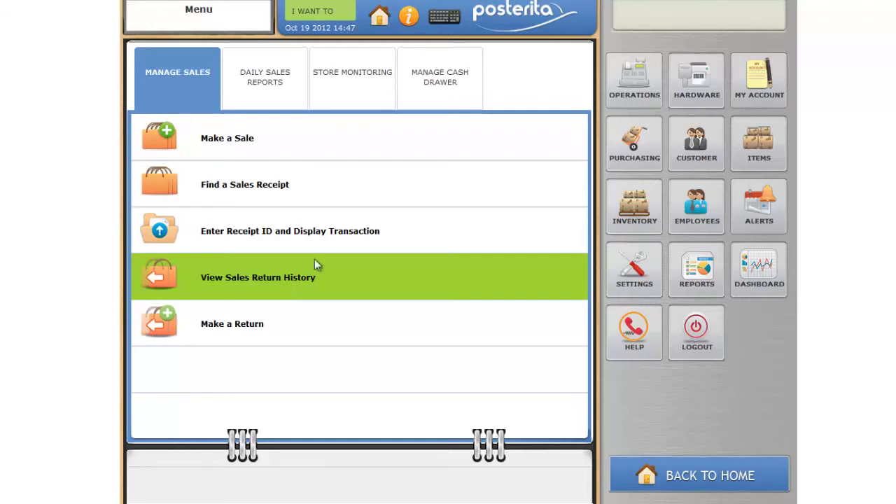
- Find Medical Consulting in the Products list and view its details
click(759, 140)
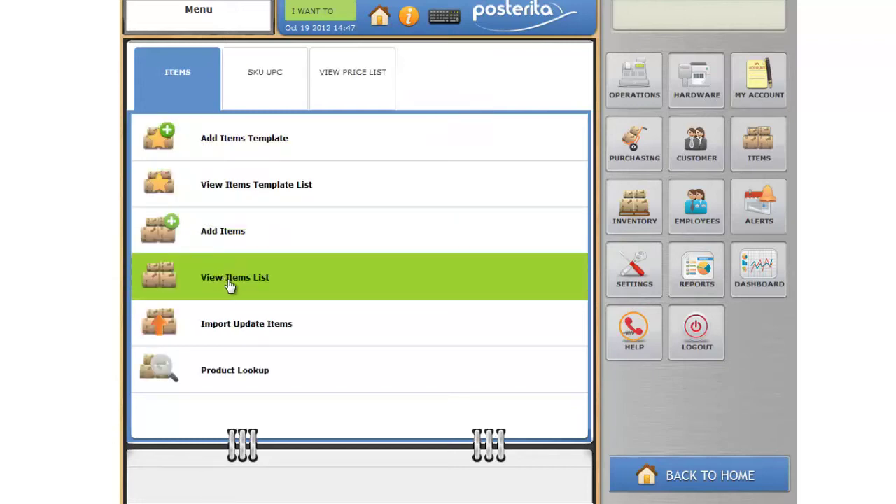
click(226, 281)
click(211, 57)
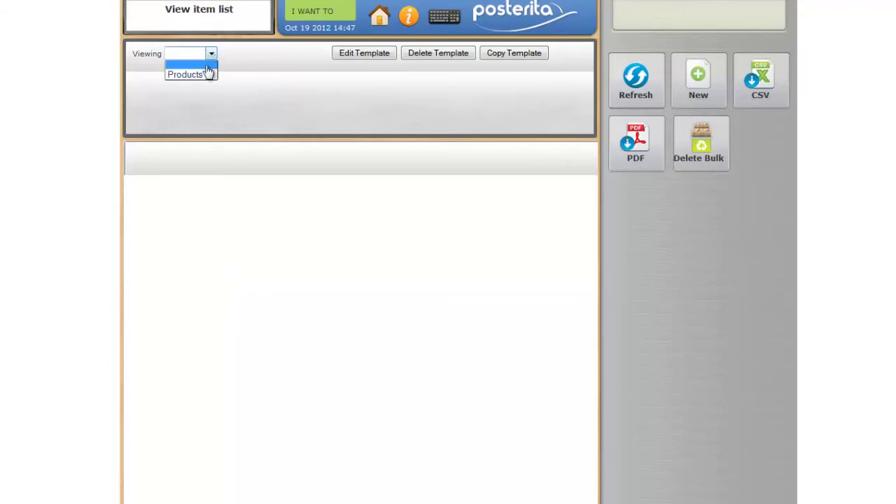
click(200, 78)
click(264, 324)
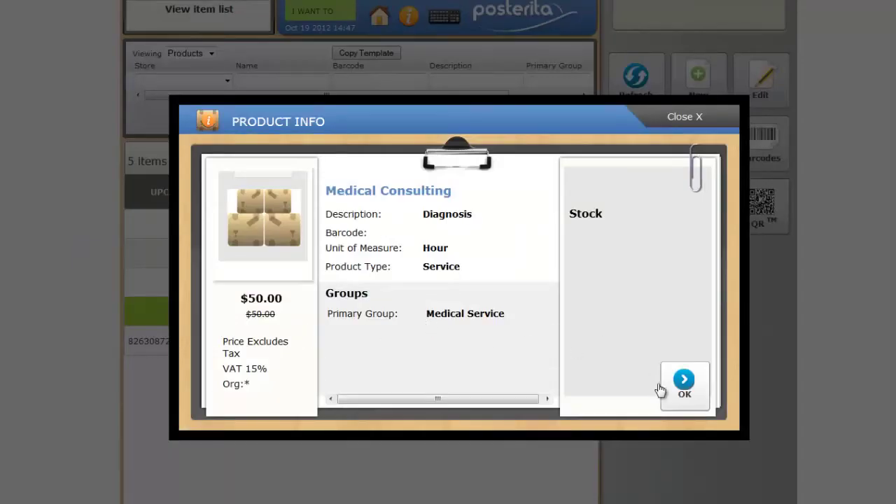
click(665, 391)
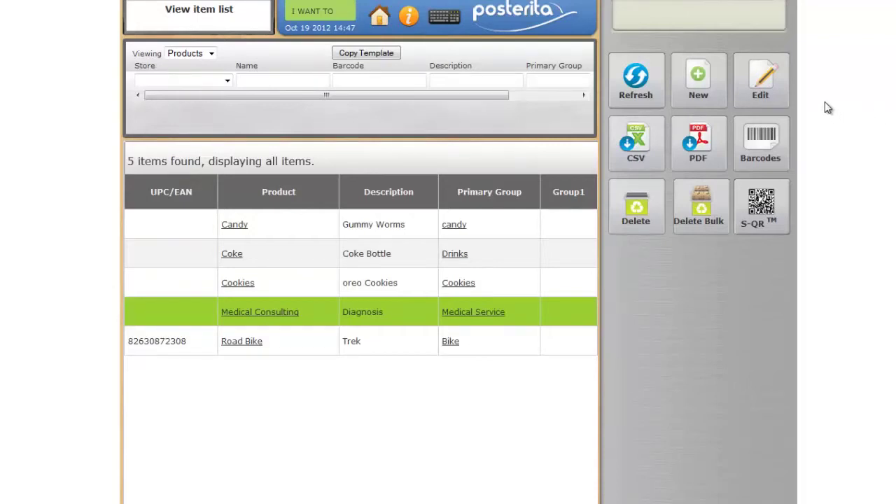
- Switch Medical Consulting from Description on Fly to Price on Fly and save the product
click(772, 93)
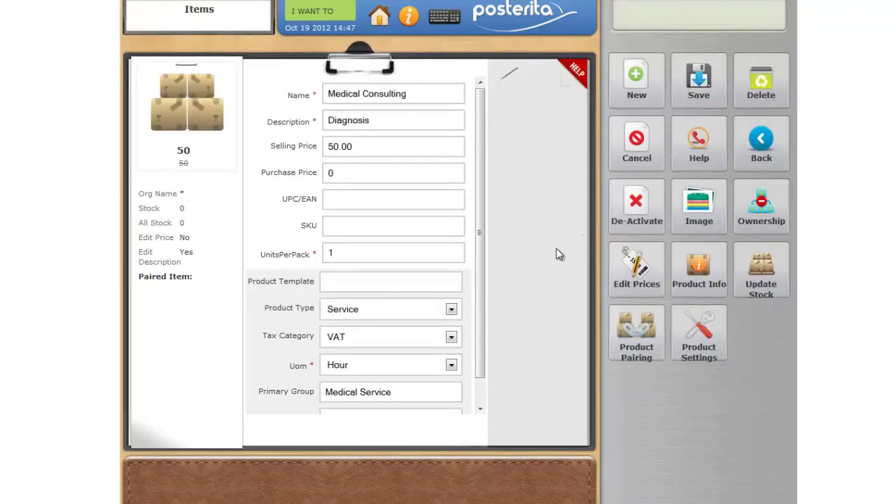
click(697, 326)
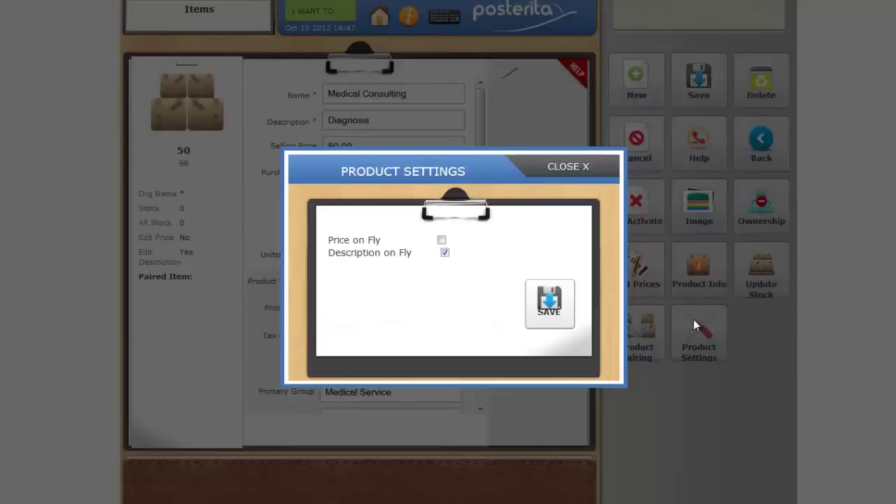
click(446, 253)
click(441, 240)
click(550, 303)
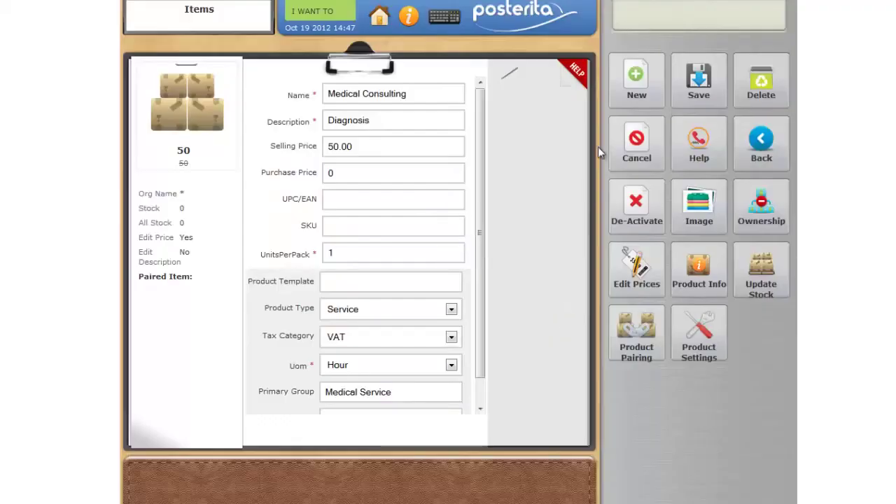
click(703, 84)
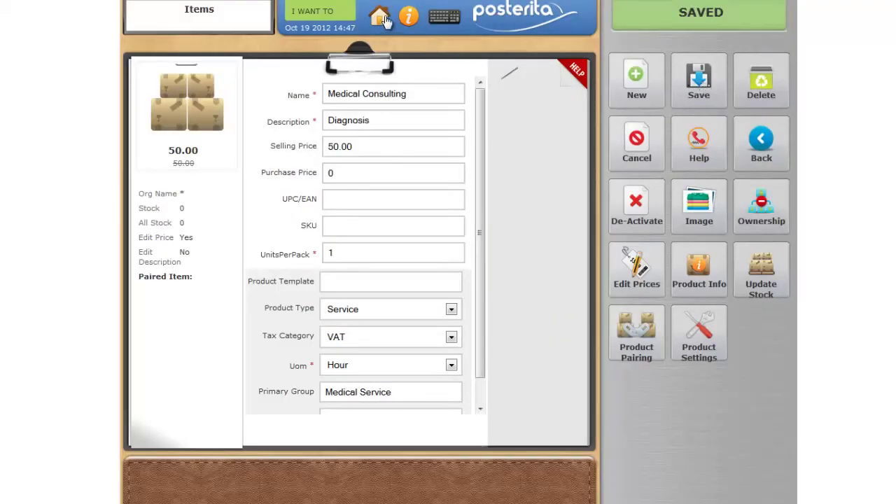
- Start a new sale and remove the leftover items from it
click(333, 19)
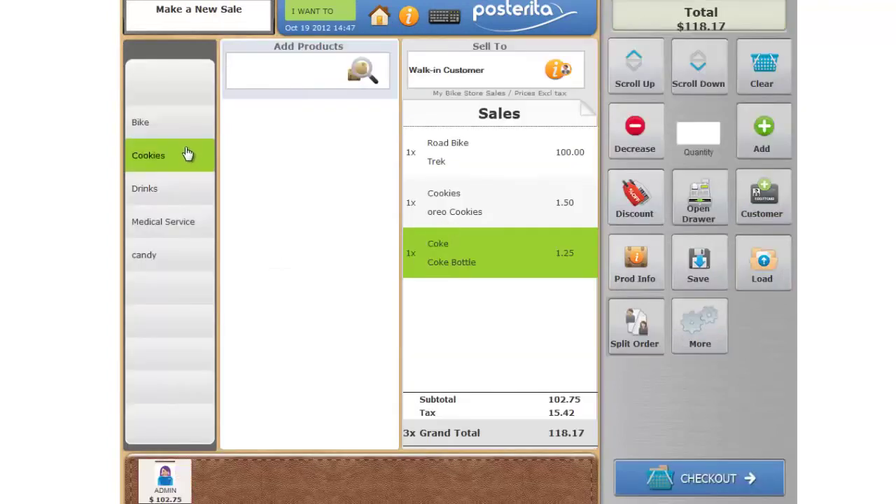
click(634, 144)
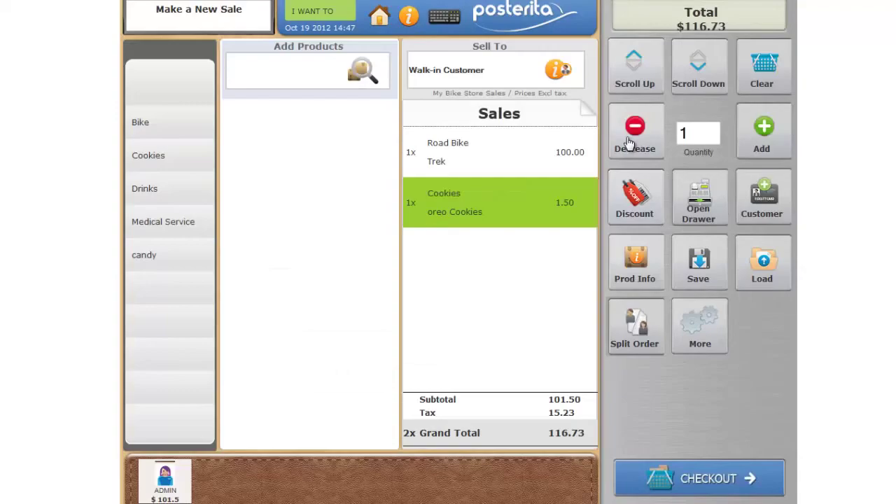
click(634, 144)
click(635, 144)
- Add Medical Consulting to the sale at an on-the-fly price of 75
click(163, 224)
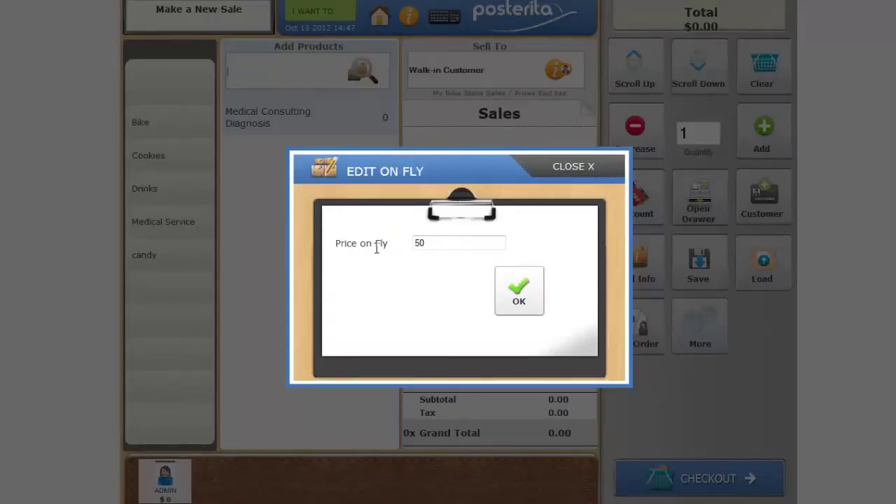
click(434, 243)
drag(434, 243, 400, 245)
text(75)
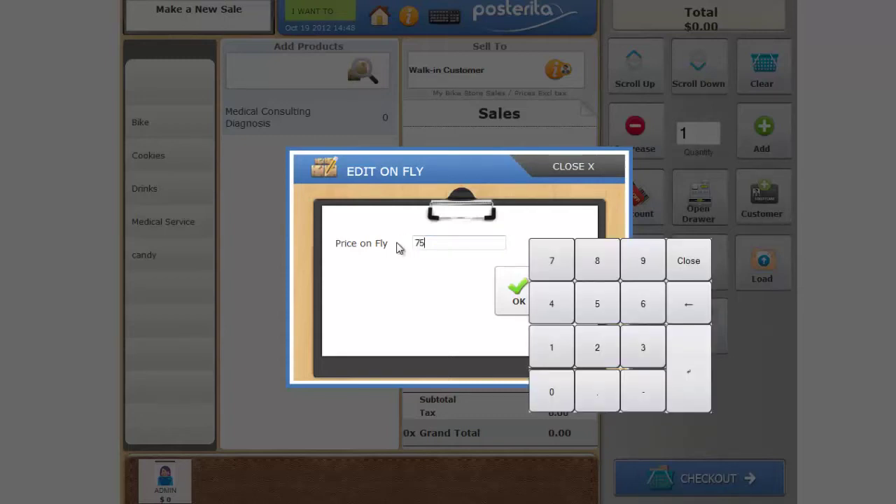
click(515, 288)
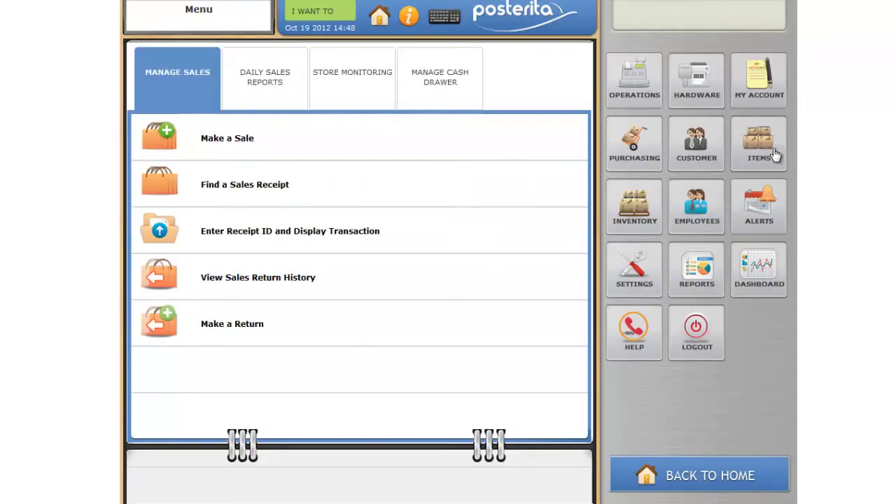
- Start a new item Keyboard, description Keyboard, selling price 100, purchase price 50
click(770, 150)
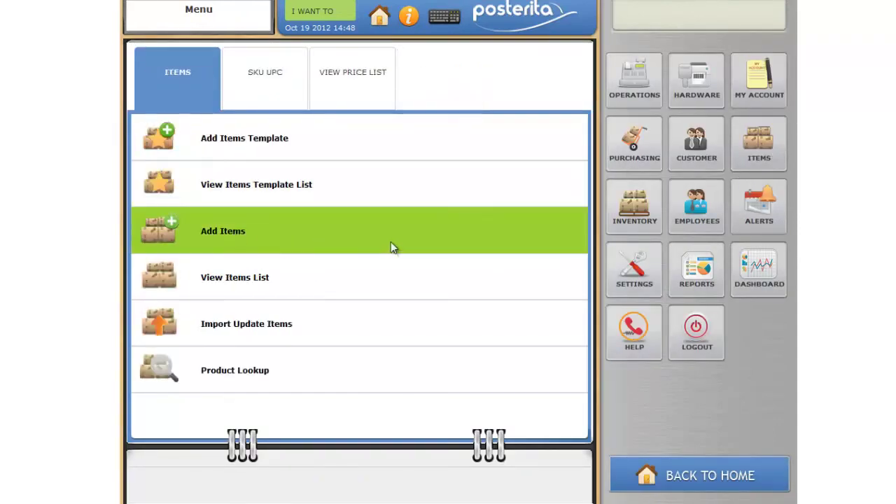
click(394, 229)
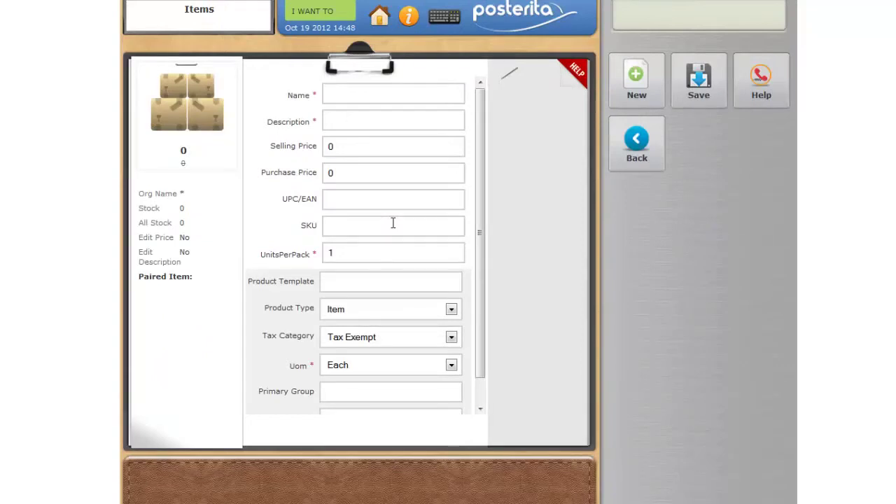
click(387, 93)
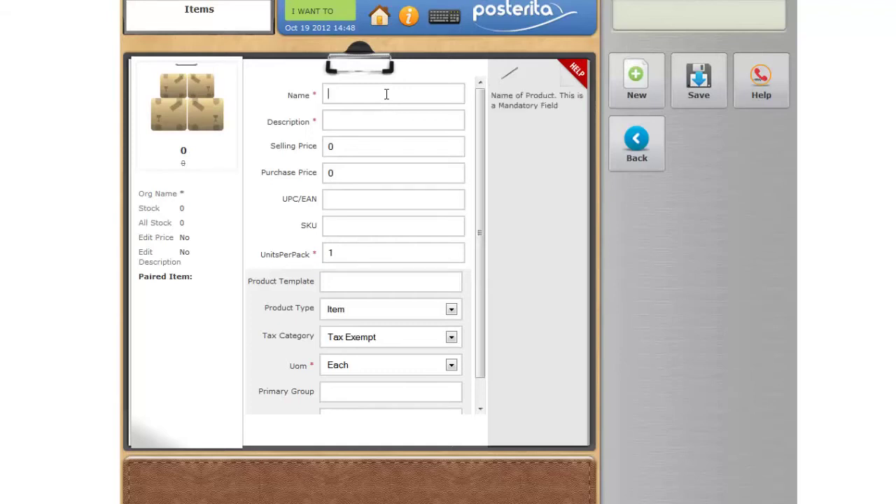
text(Keyboard)
click(376, 119)
text(K)
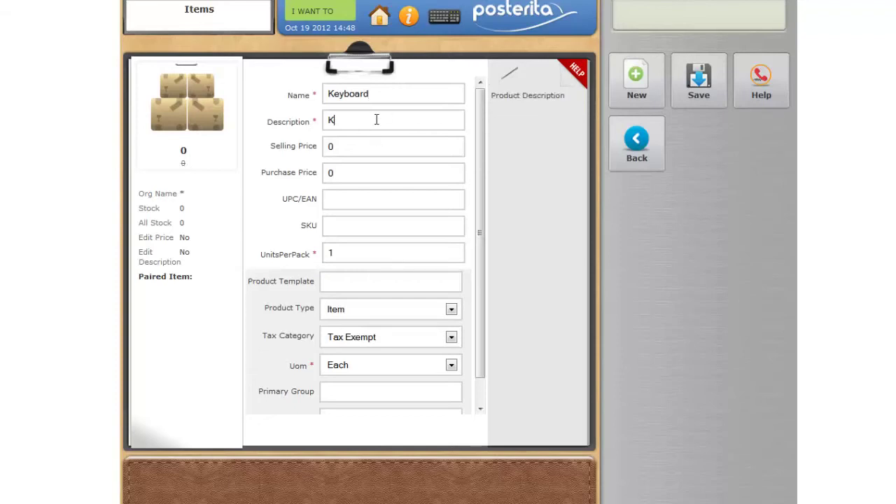
text(eyboard)
click(351, 146)
key(BackSpace)
text(1)
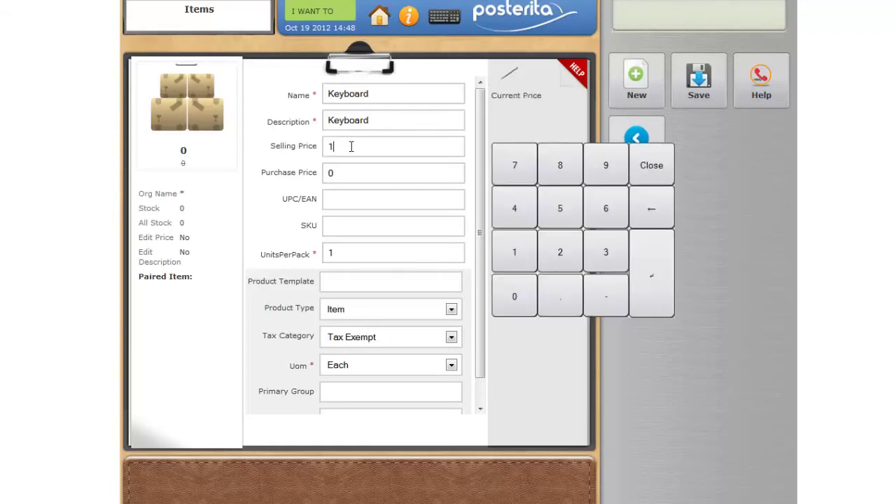
text(00)
click(354, 179)
text(50)
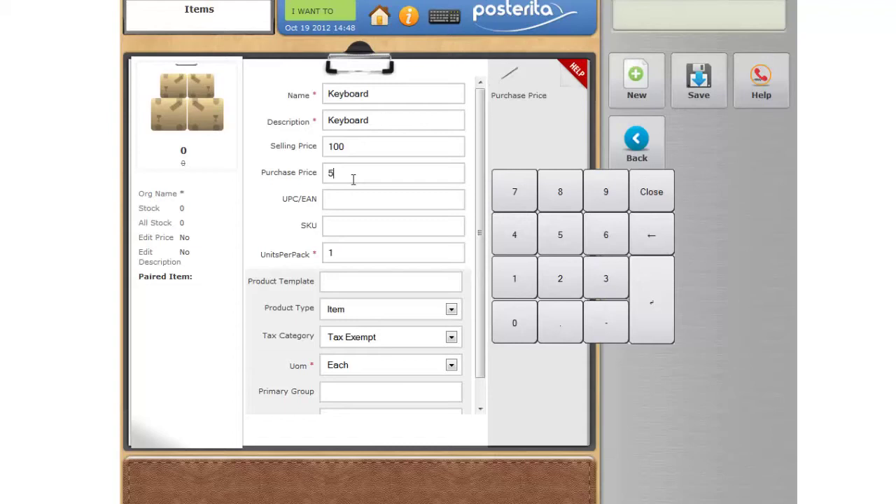
click(387, 193)
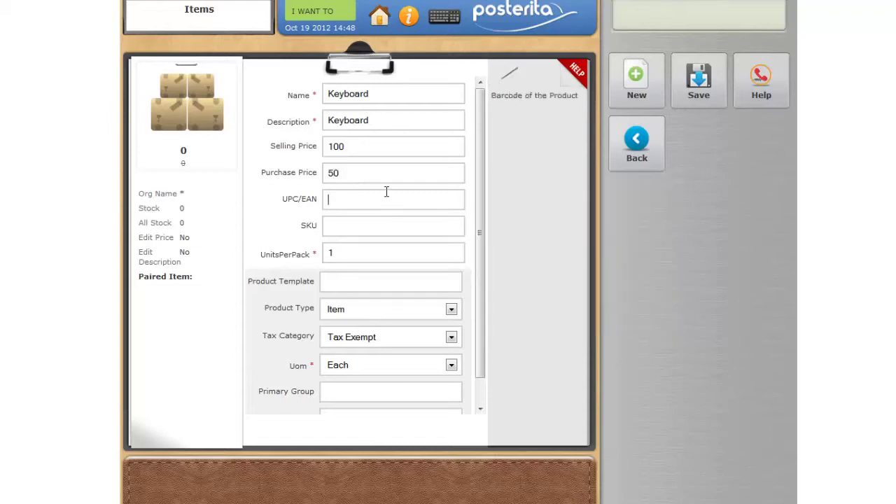
text(84087240545)
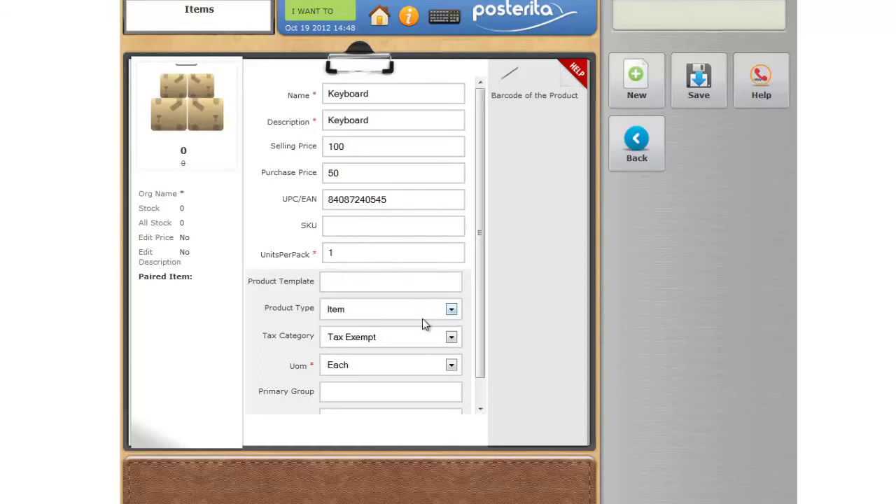
click(444, 339)
click(410, 365)
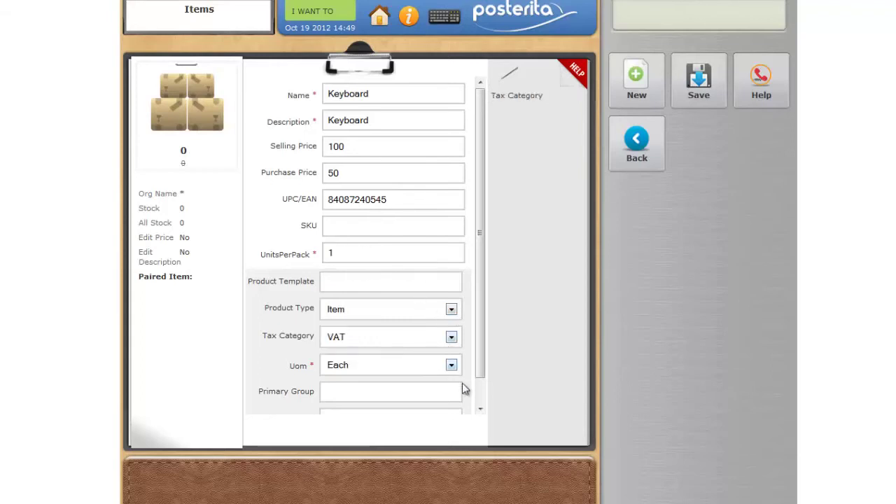
click(391, 390)
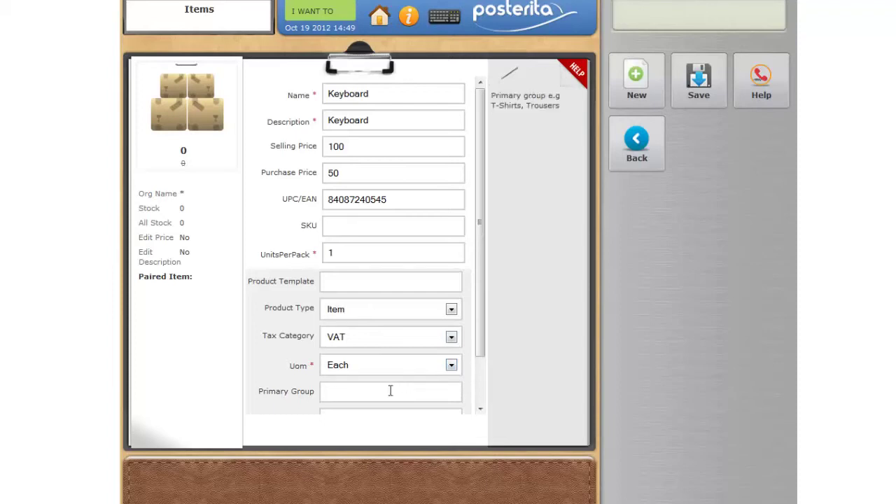
text(Keyboard)
click(716, 104)
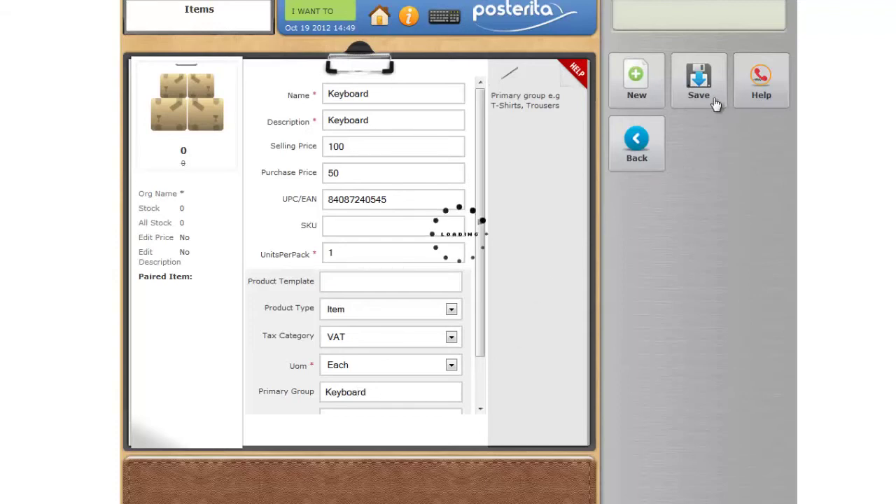
- Start a new item Mouse, description Mouse, selling price 25, purchase price 10
click(647, 89)
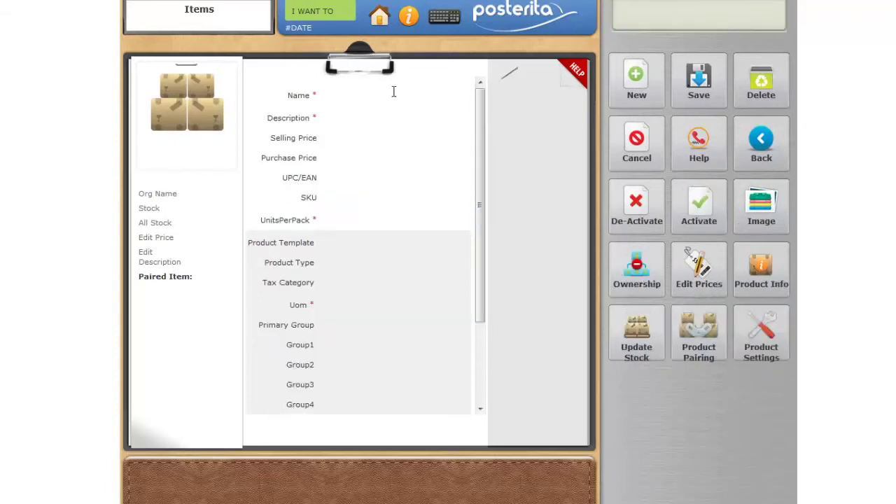
click(360, 91)
text(Mou)
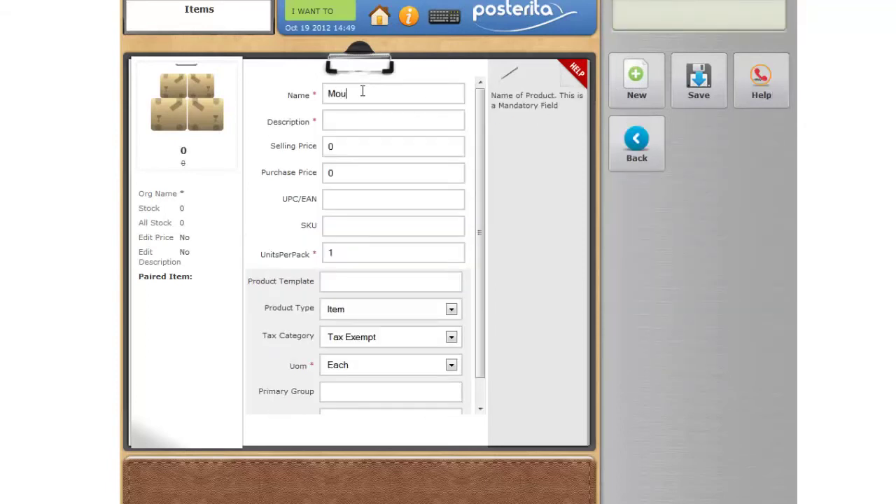
text(se)
key(Tab)
text(Mouse)
key(Tab)
text(25)
key(Tab)
text(10)
- Give Mouse barcode 515151, VAT tax and primary group Mouse, then save it
click(450, 203)
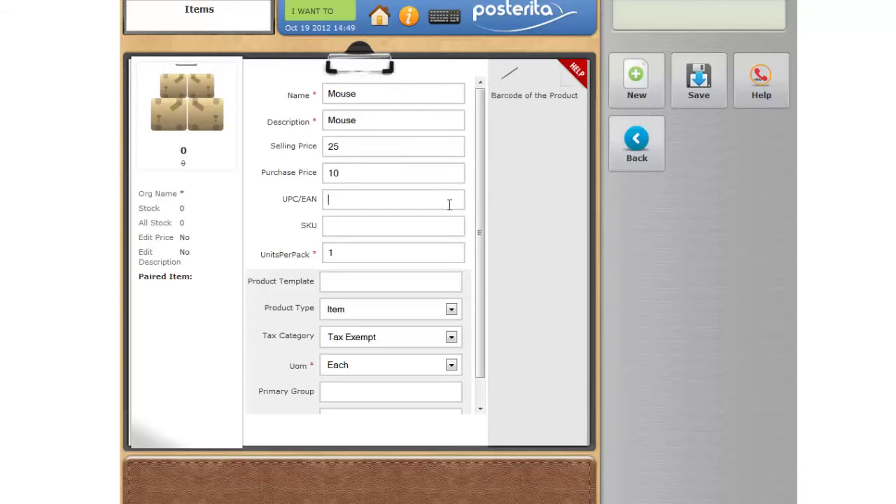
text(515151)
click(452, 337)
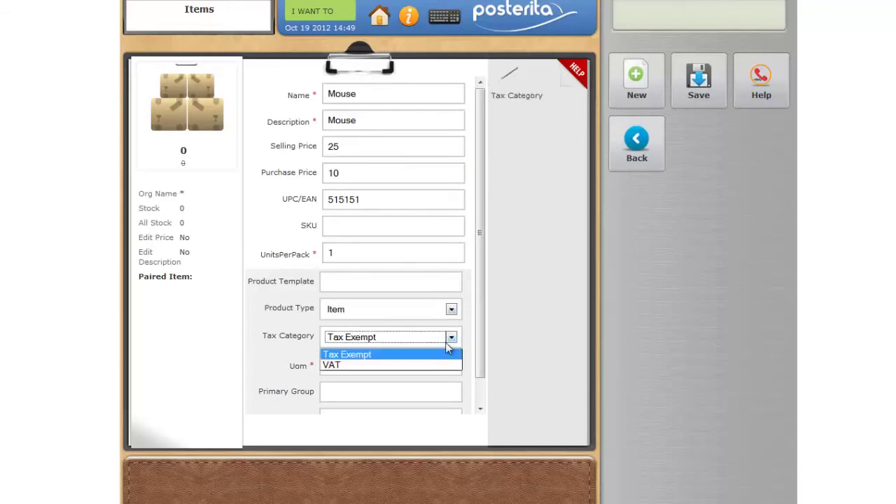
click(426, 366)
click(432, 386)
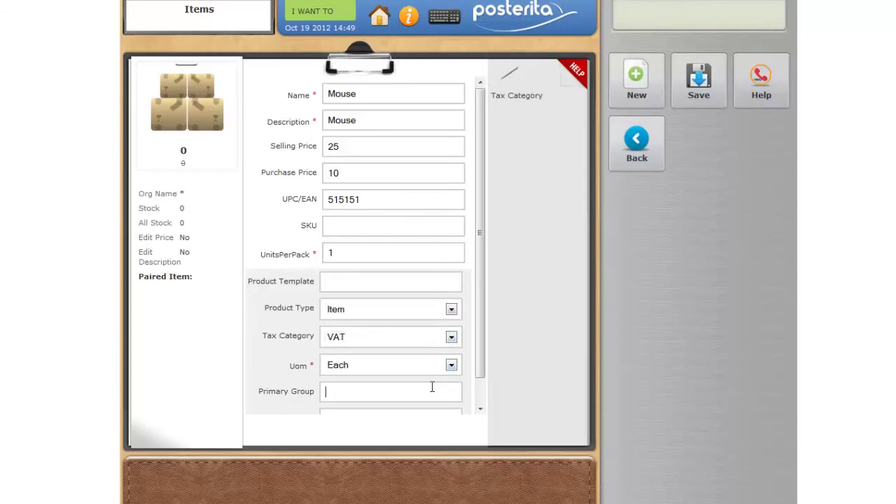
text(Mouse)
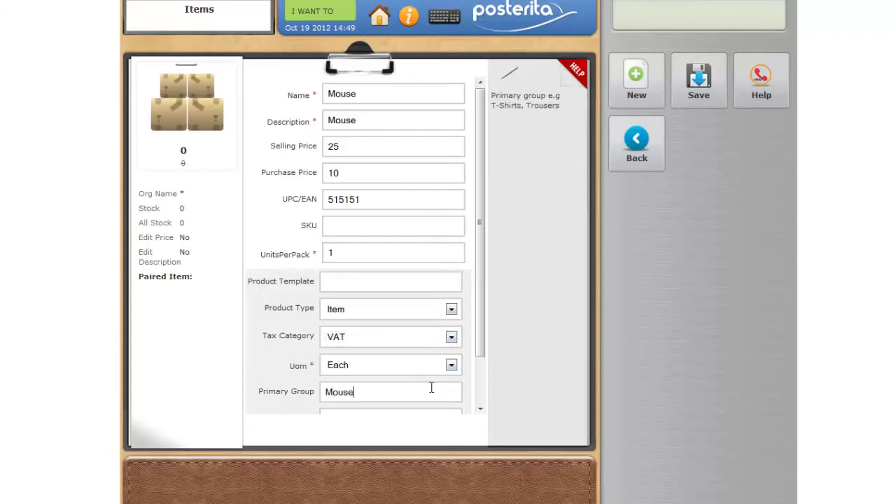
click(701, 93)
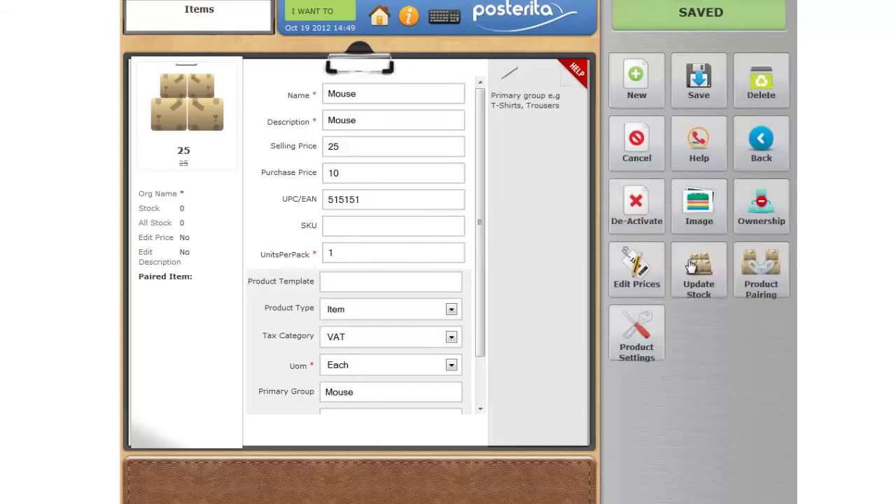
click(641, 86)
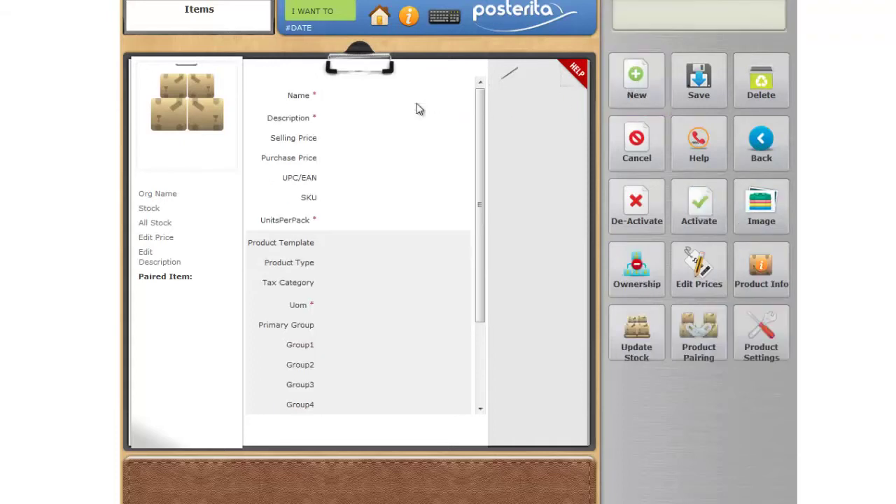
- Save an item named Computer Set, description 'Computer set', with VAT and group Computer
click(370, 94)
text(Computer)
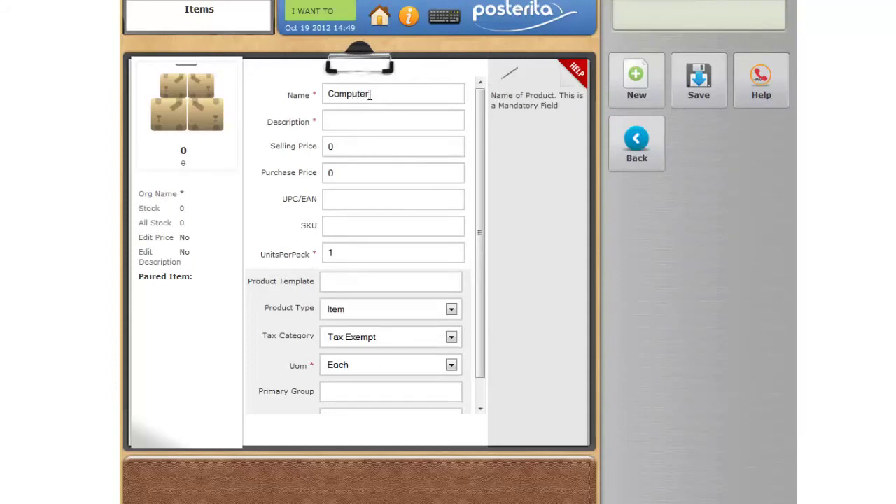
text( Set)
click(354, 123)
text(Computer set)
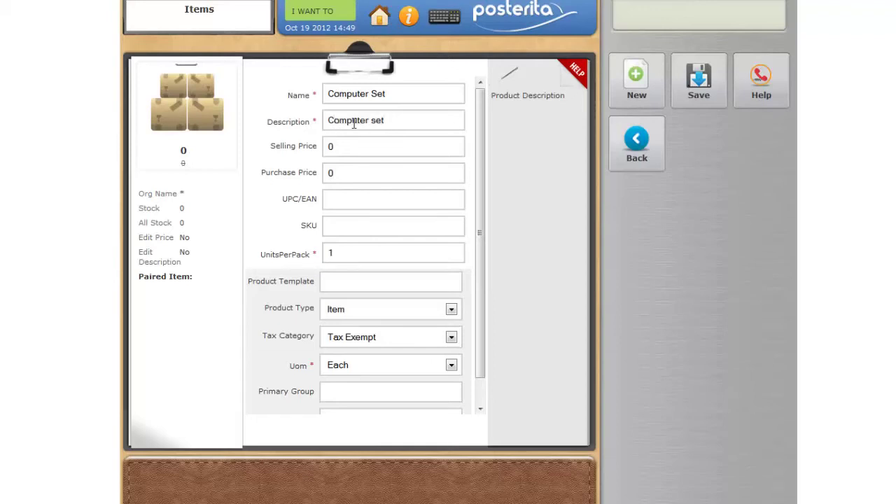
click(351, 147)
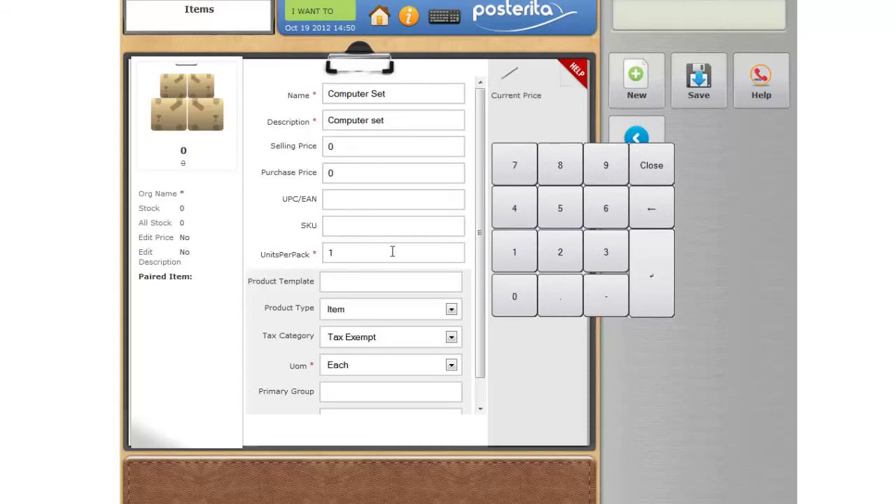
click(452, 338)
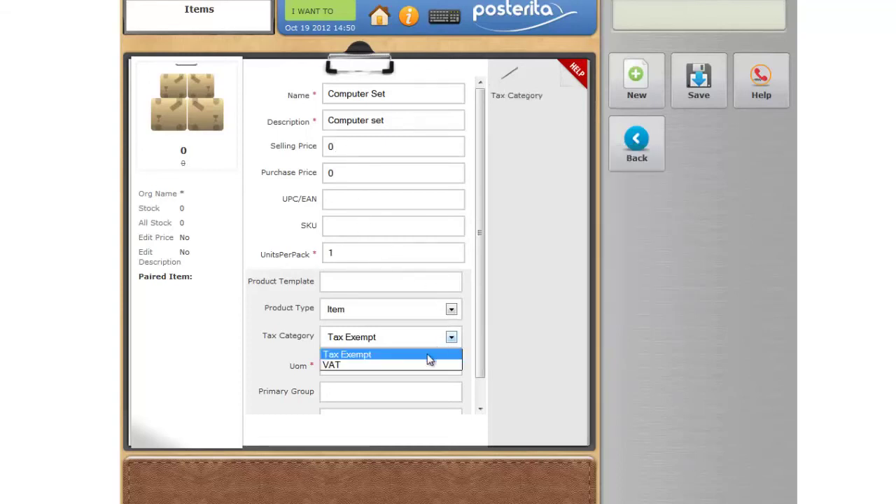
click(416, 364)
click(402, 392)
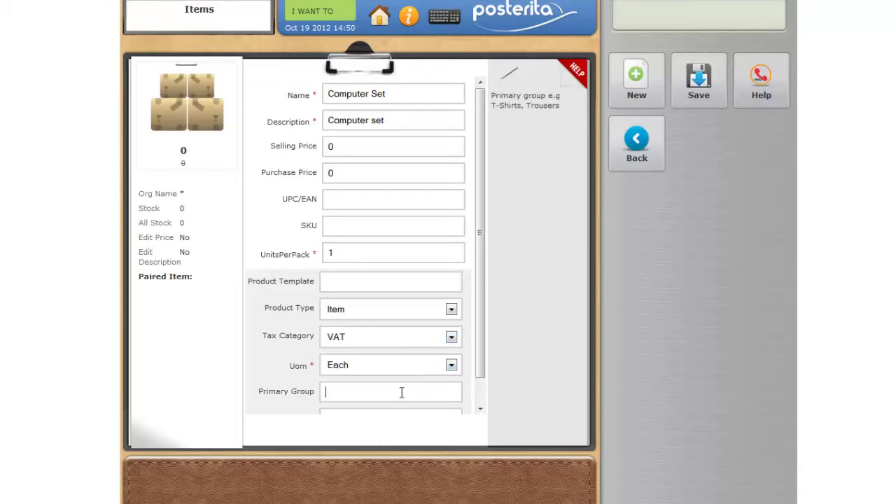
text(Computer)
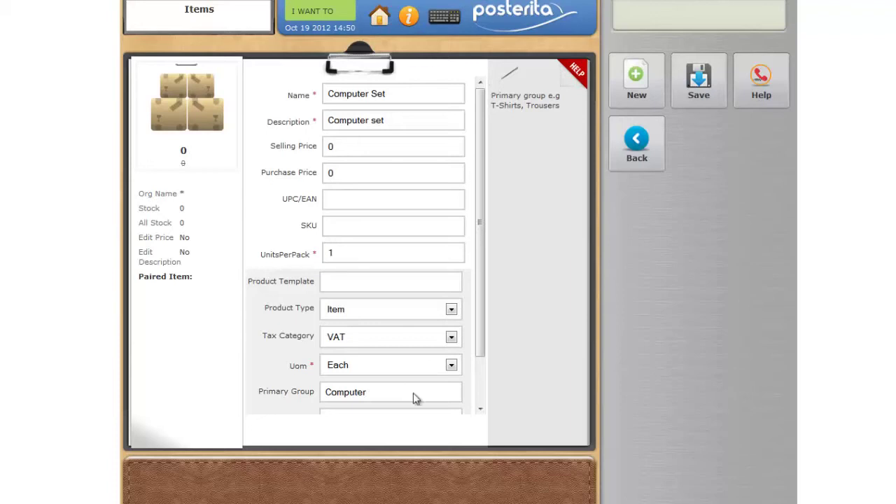
click(690, 95)
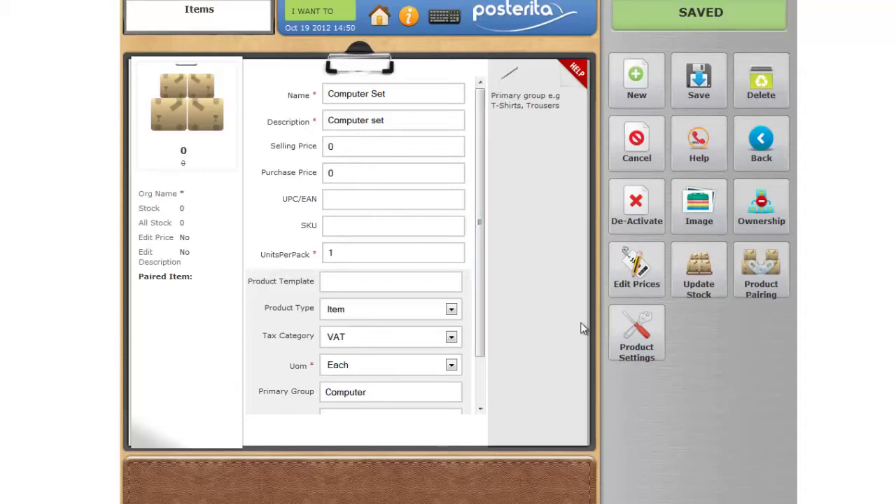
- Add Mouse and Keyboard as paired products of Computer Set and save the pairing
click(770, 284)
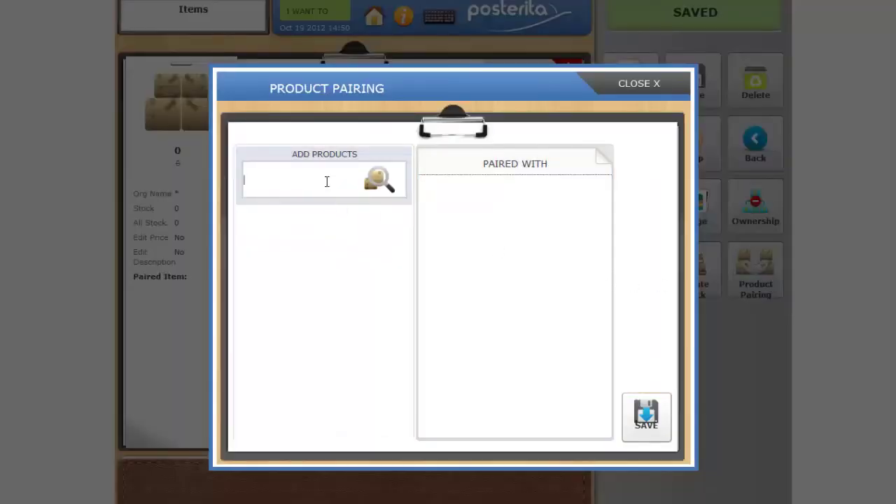
text(mouse)
click(379, 182)
click(361, 240)
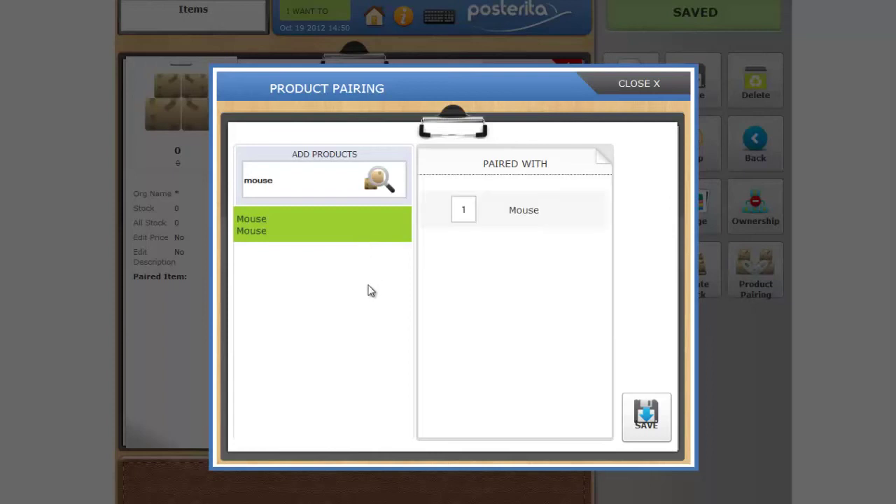
drag(290, 180, 237, 181)
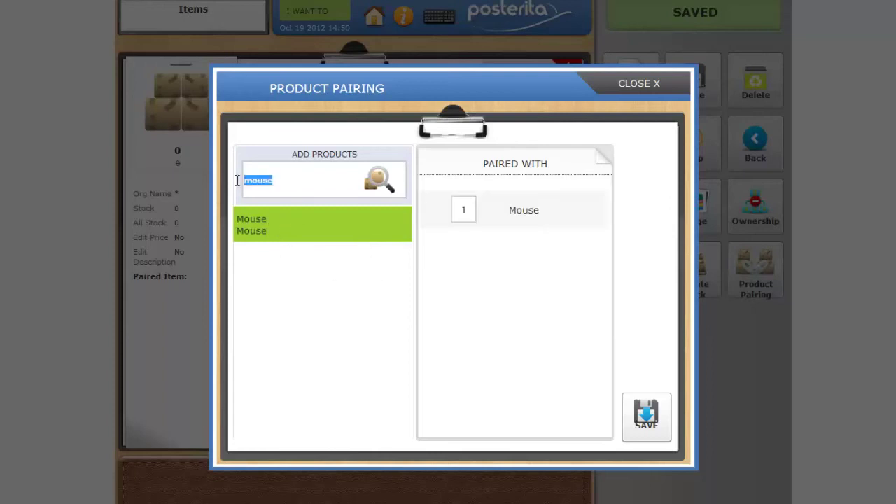
text(keyboard)
click(377, 177)
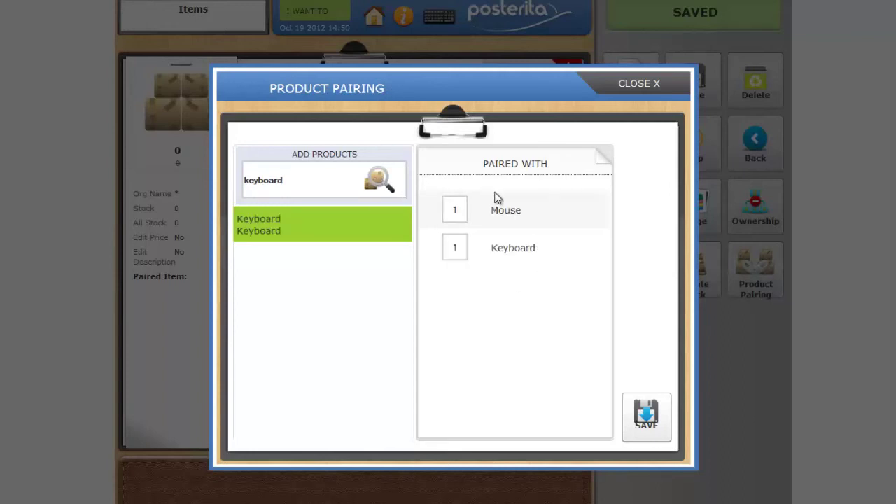
click(637, 416)
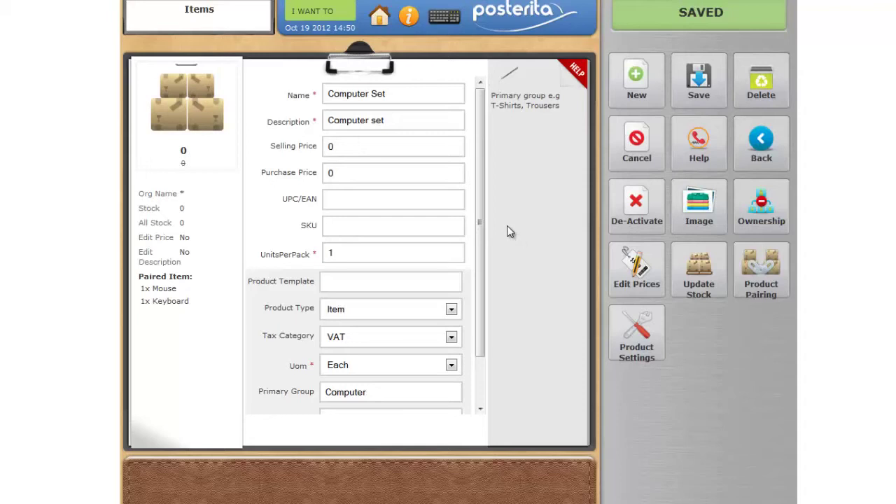
- Re-save the Computer Set item, then add it to the sale with its paired Mouse and Keyboard
click(699, 81)
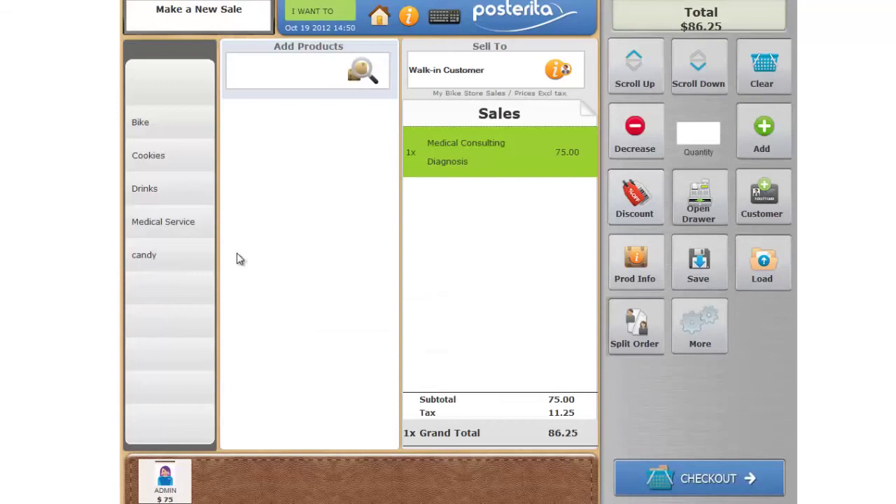
text(compeueter se)
key(BackSpace)
key(BackSpace)
key(BackSpace)
key(BackSpace)
key(BackSpace)
click(362, 73)
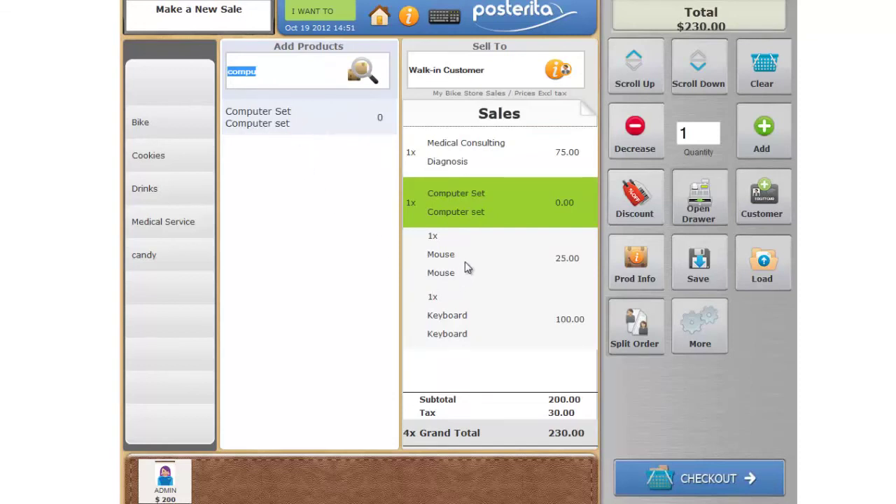
- Remove Medical Consulting from the sale, leaving a 143.75 total, and return to the main menu
click(462, 161)
click(638, 144)
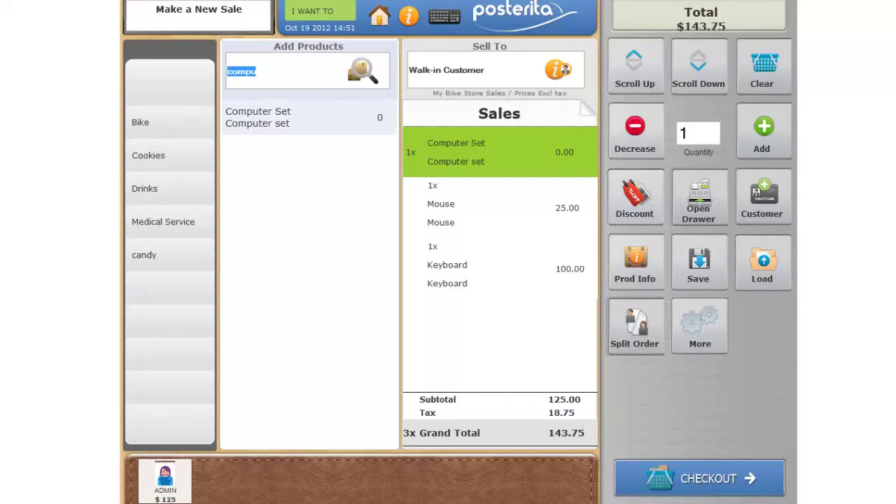
click(609, 483)
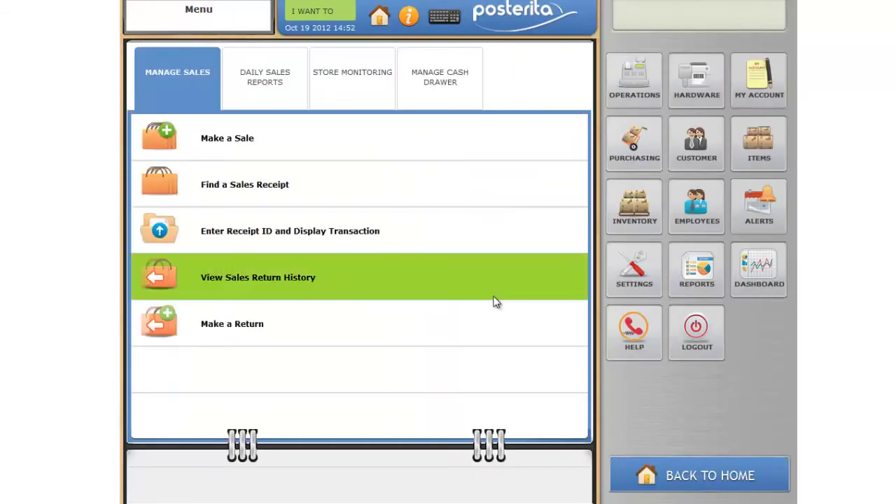
- From the Products view of the items list, open Computer Set (1x Mouse, 1x Keyboard) for editing
click(776, 154)
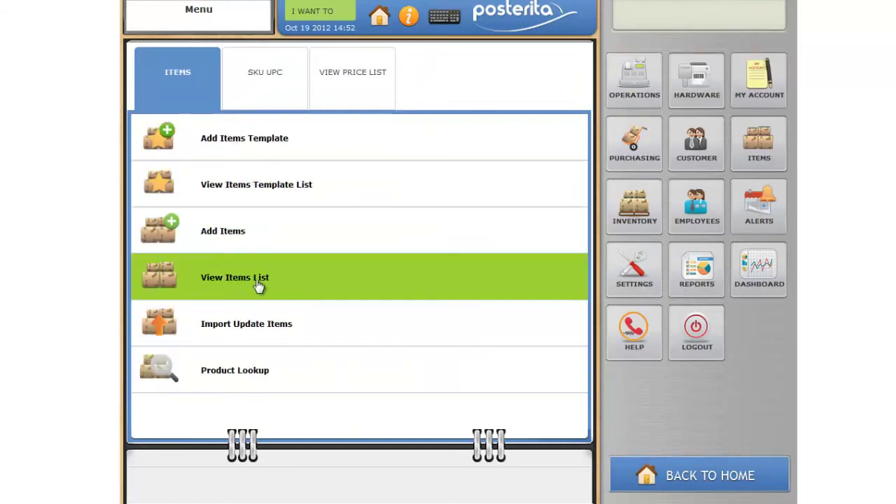
click(384, 297)
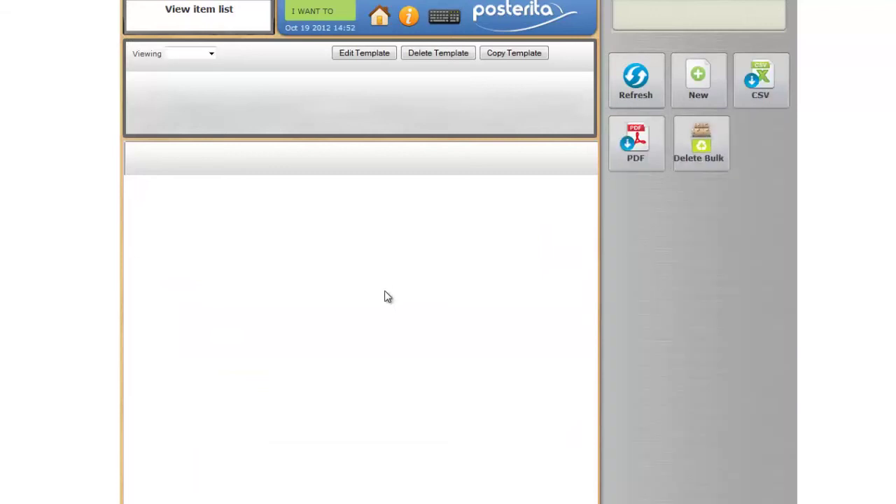
click(214, 54)
click(207, 74)
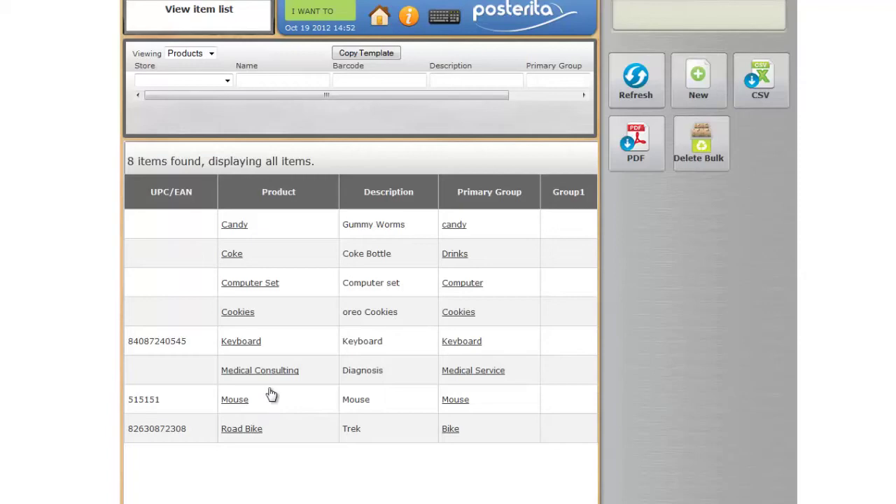
click(290, 291)
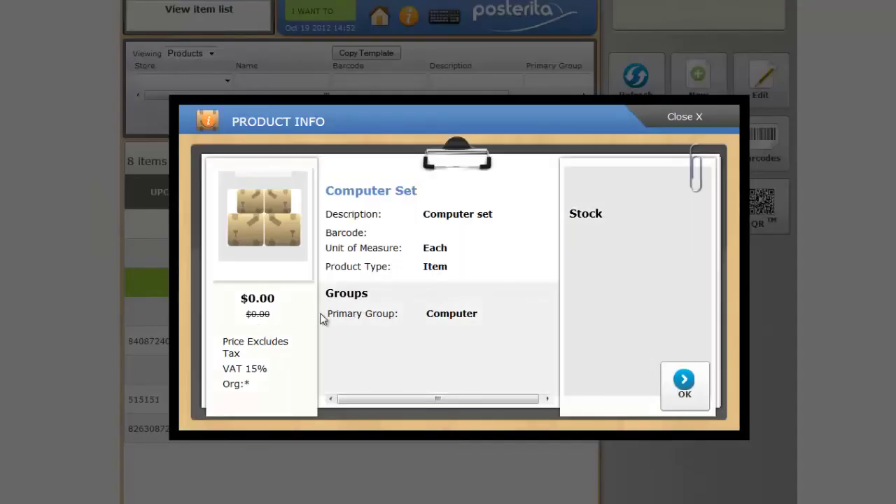
click(684, 382)
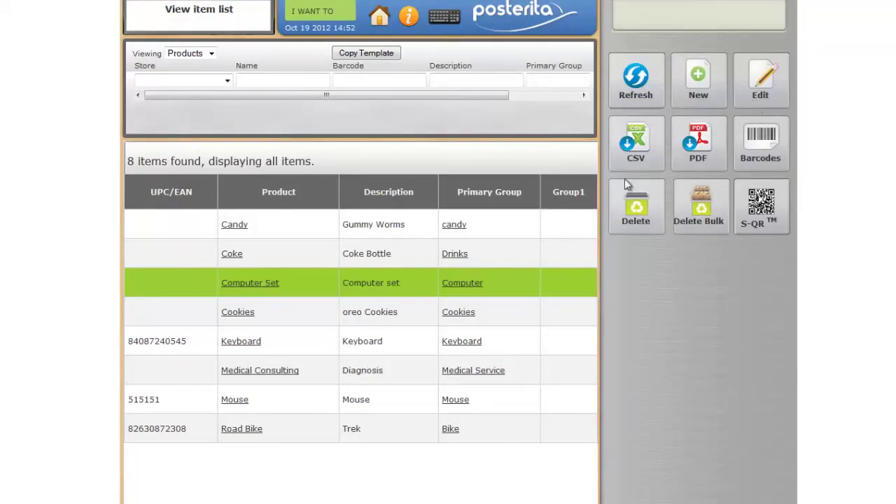
click(379, 284)
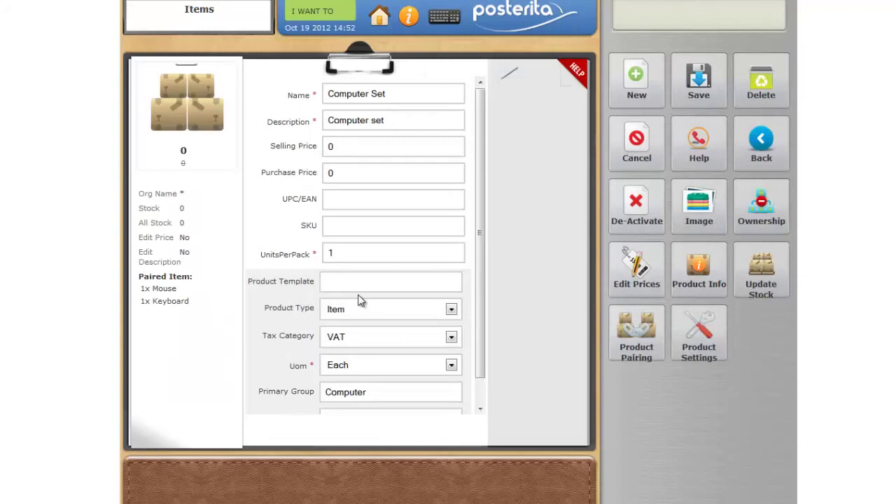
- Change the Computer Set selling price from 0 to -10, save it, and return to the main menu
click(343, 145)
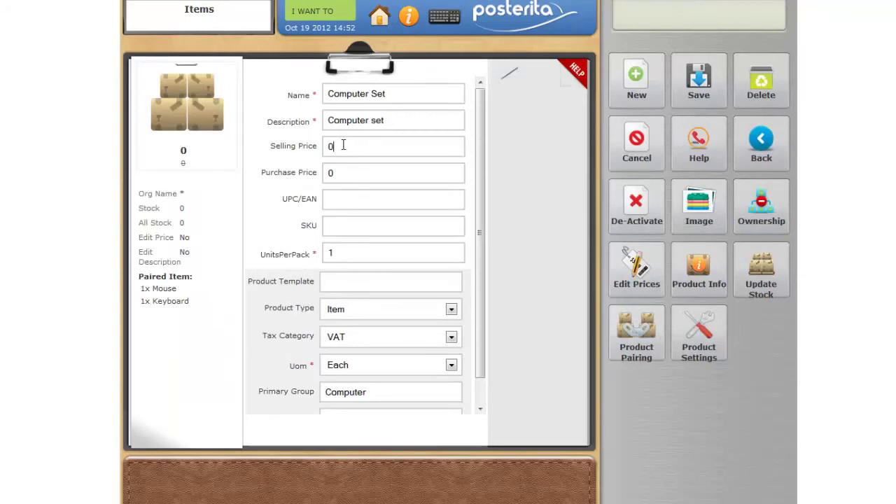
key(BackSpace)
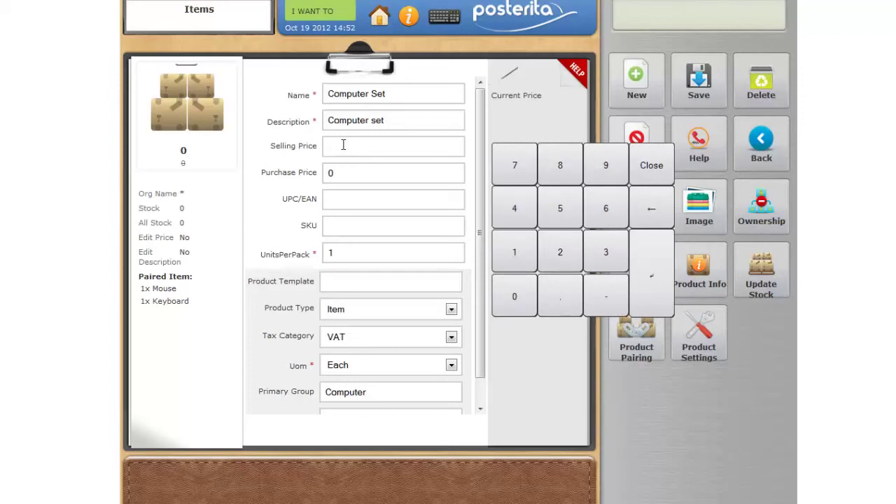
text(-10)
click(701, 98)
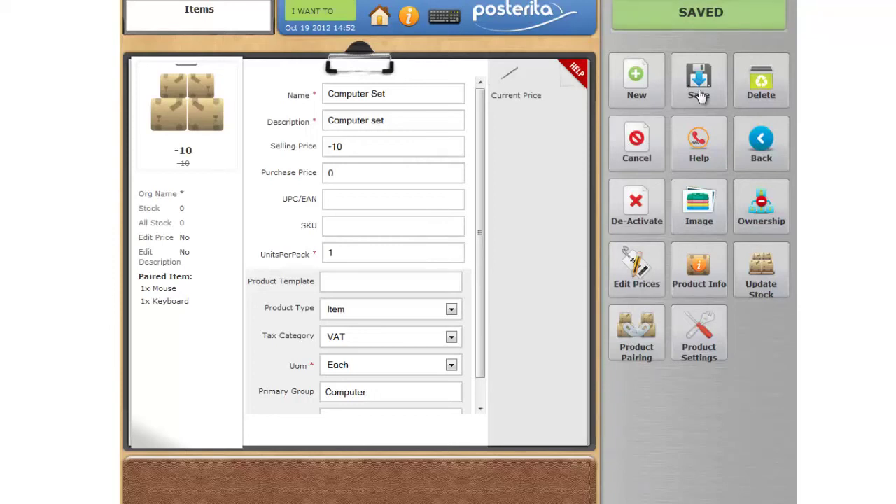
click(381, 19)
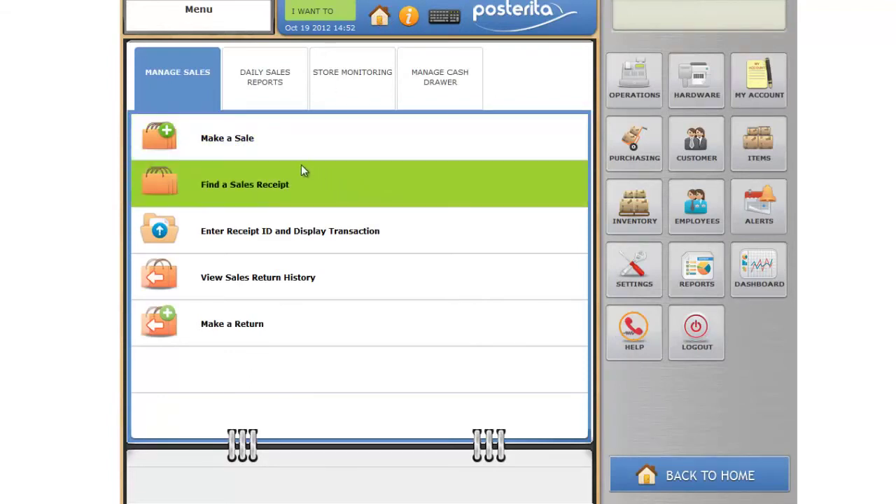
click(283, 154)
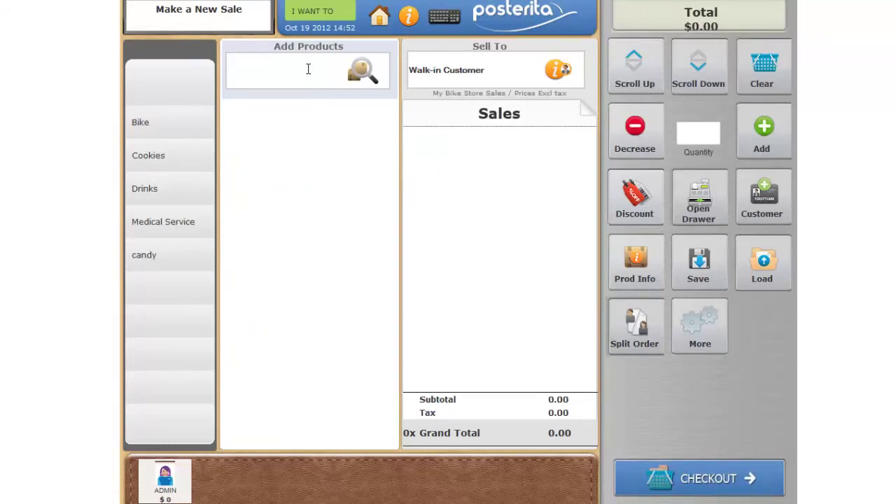
text(compu)
click(364, 84)
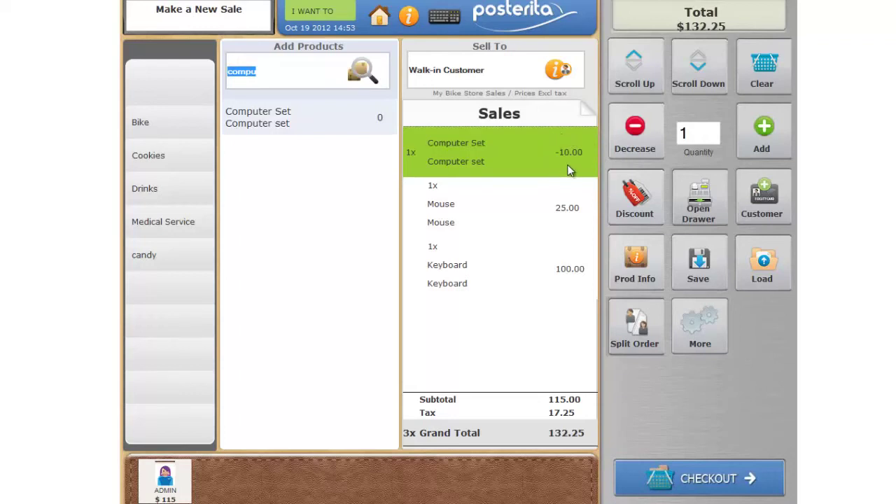
drag(563, 275, 569, 282)
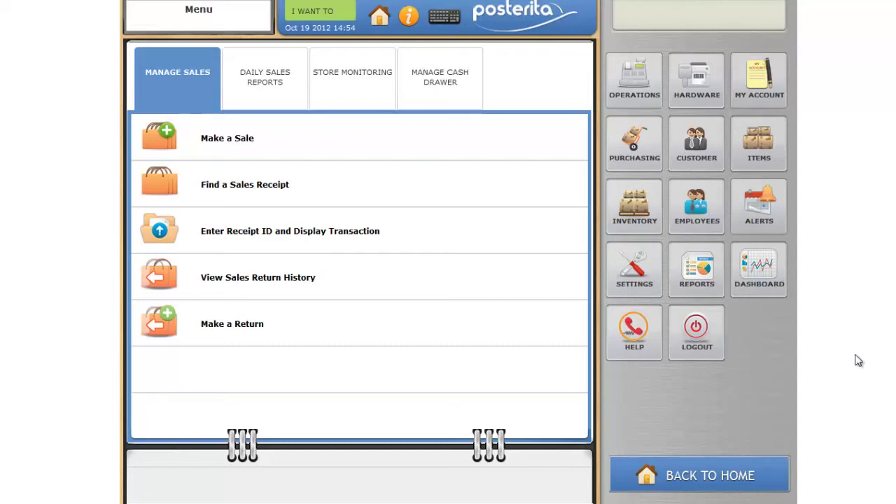
- Find Computer Set in the Products items list and bring up its Product Settings dialog
click(776, 152)
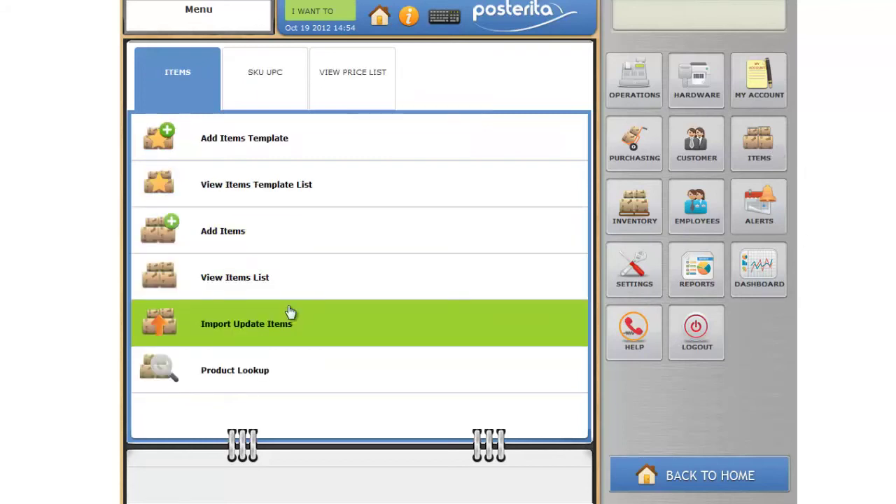
click(264, 293)
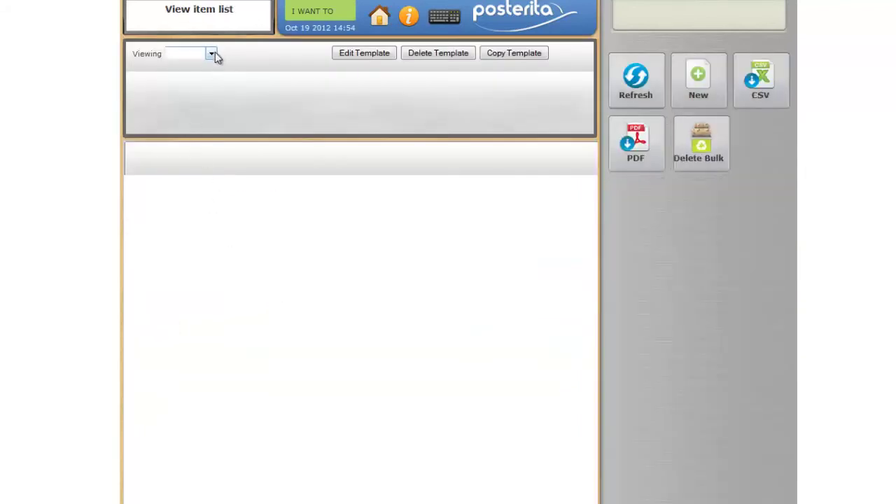
click(211, 54)
click(210, 75)
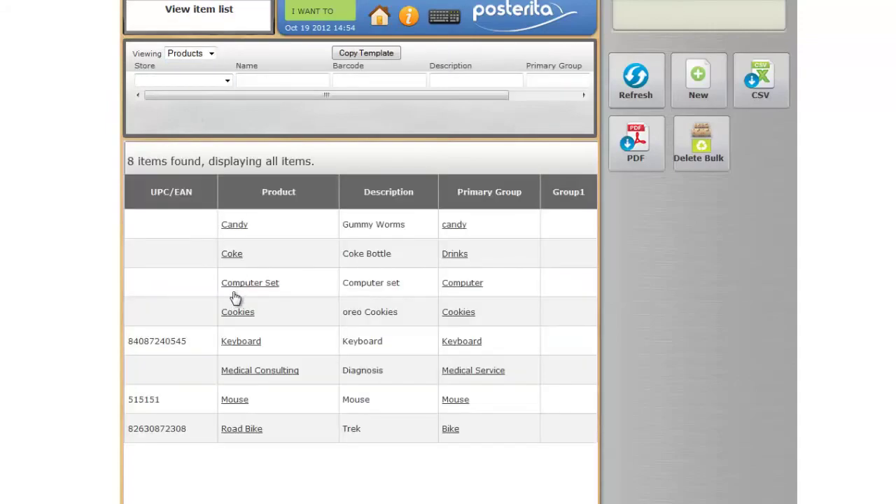
click(430, 287)
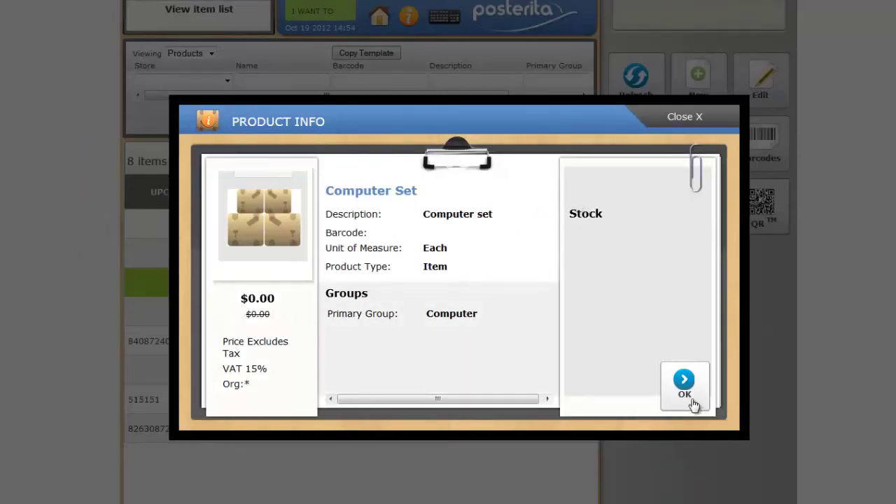
click(692, 402)
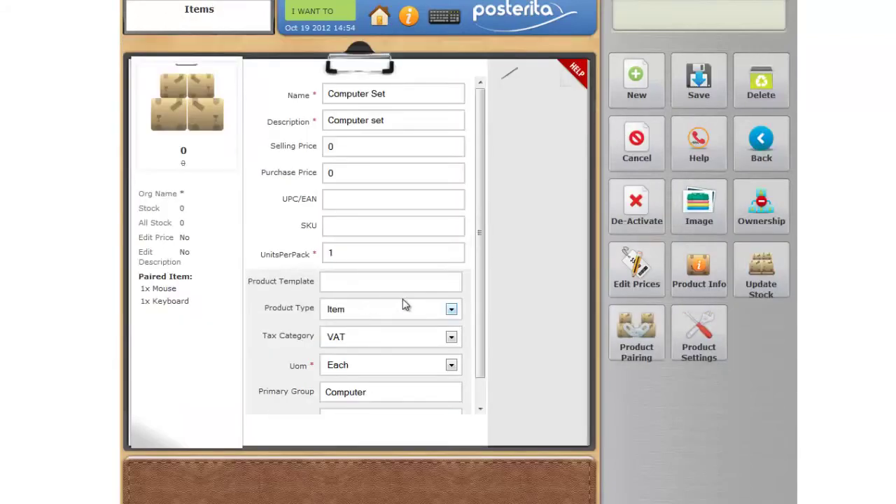
click(699, 346)
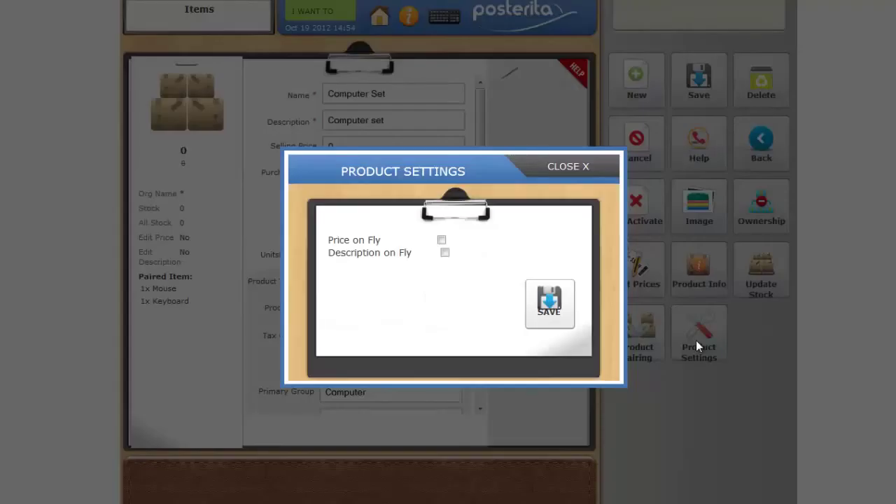
- Enable Price on Fly for Computer Set and save the item so Edit Price shows Yes
click(441, 240)
click(544, 303)
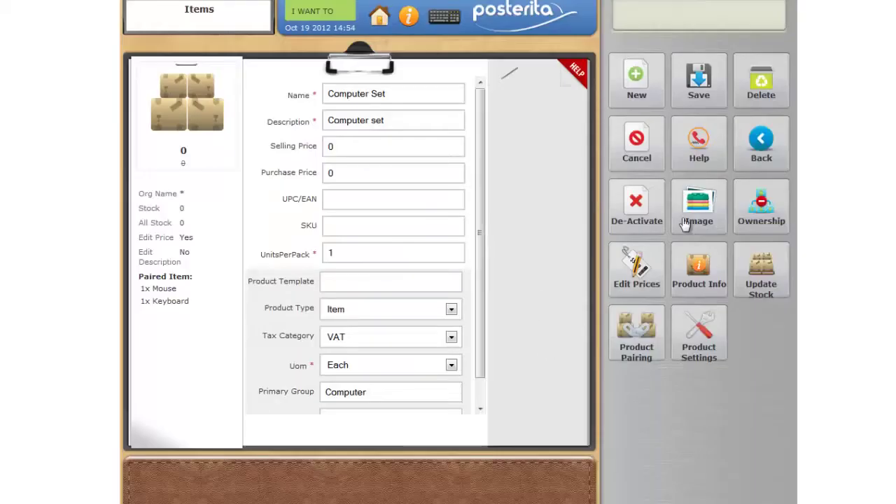
click(694, 97)
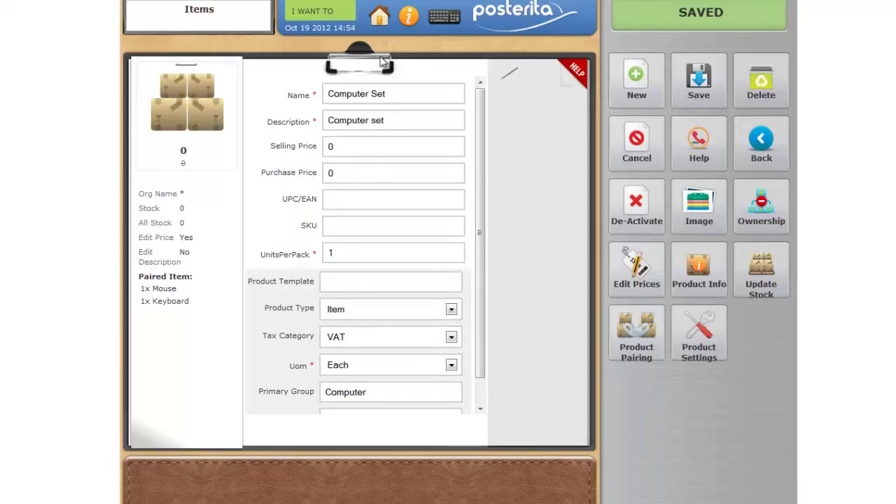
click(343, 17)
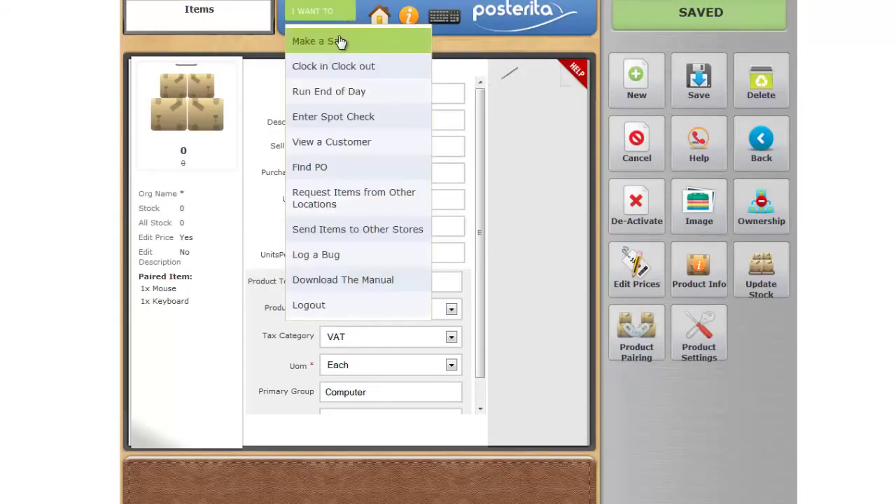
- Start a sale and add Computer Set at an on-the-fly price of -10, totalling 132.25
click(339, 41)
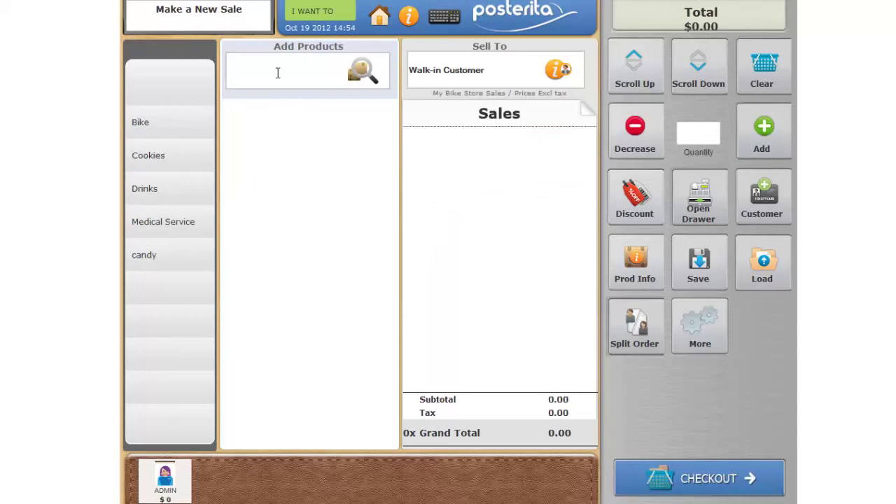
text(com)
click(359, 72)
click(421, 243)
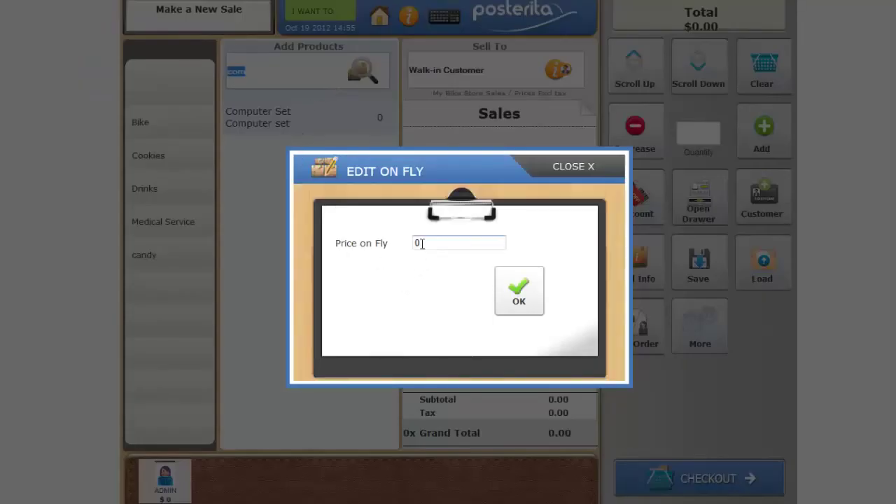
key(BackSpace)
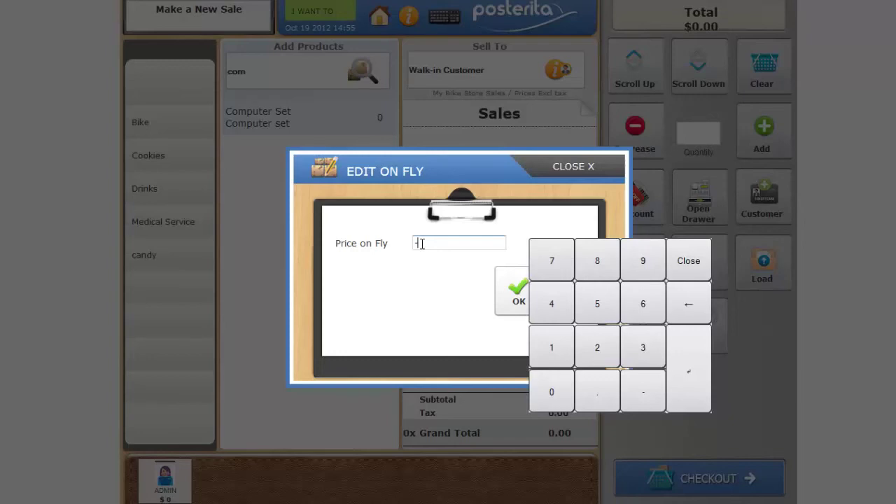
text(-10)
click(510, 306)
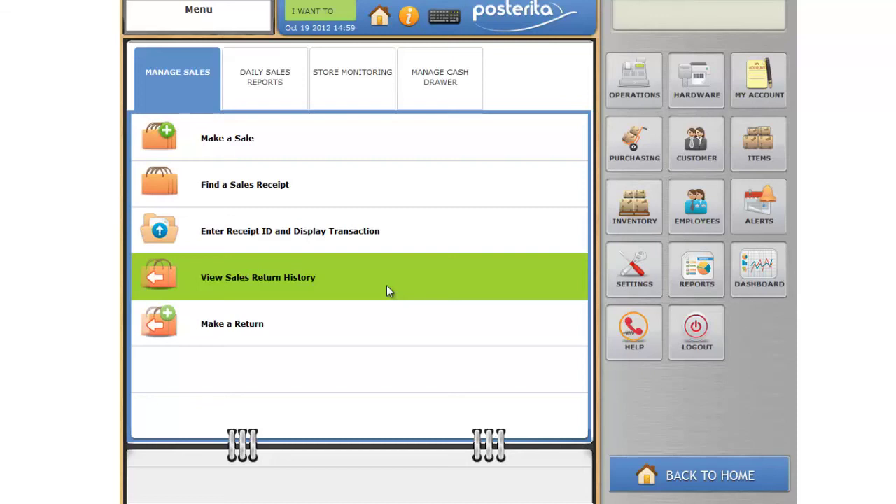
- Start a new item named 'Bag' with description 'Bag', selling price 1.00 and purchase price .50
click(768, 160)
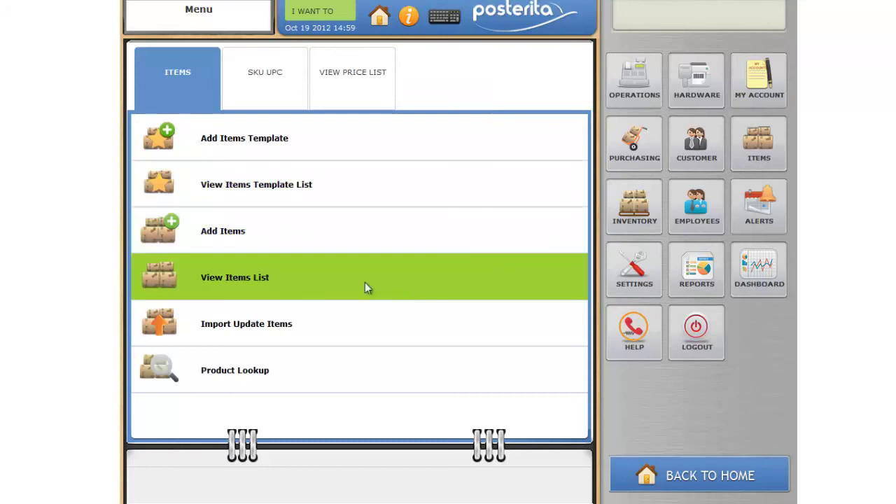
click(306, 244)
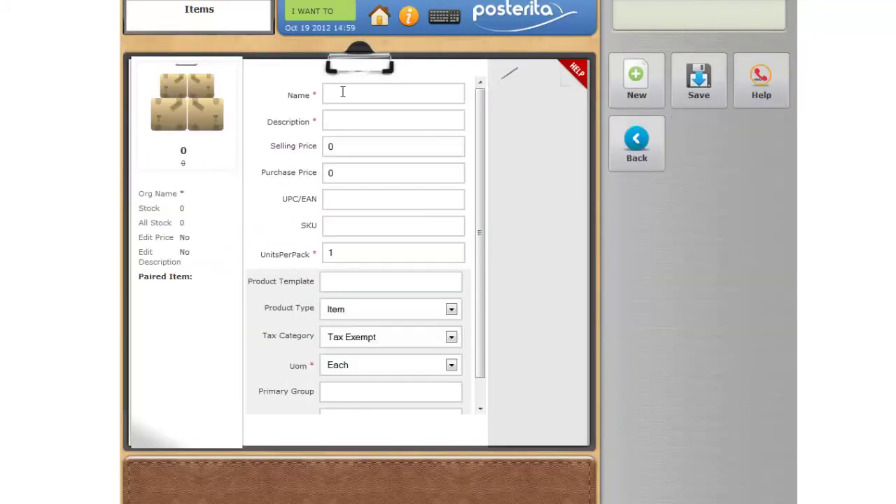
text(Bag)
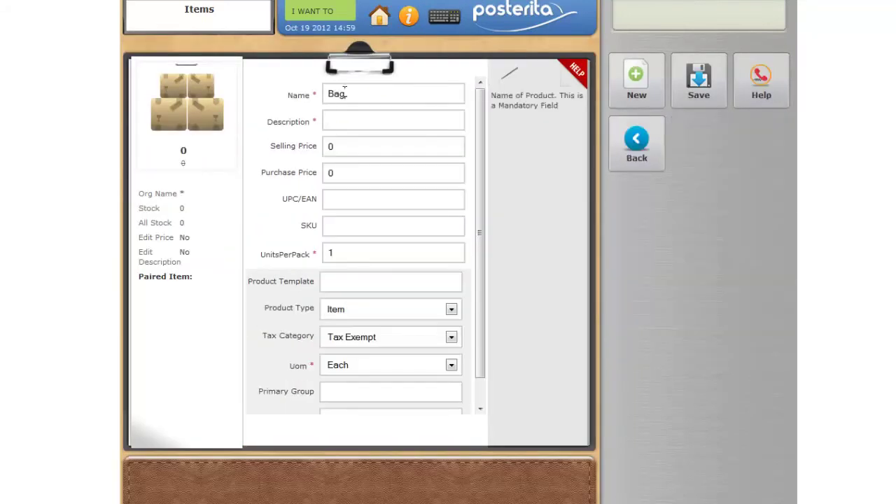
click(356, 117)
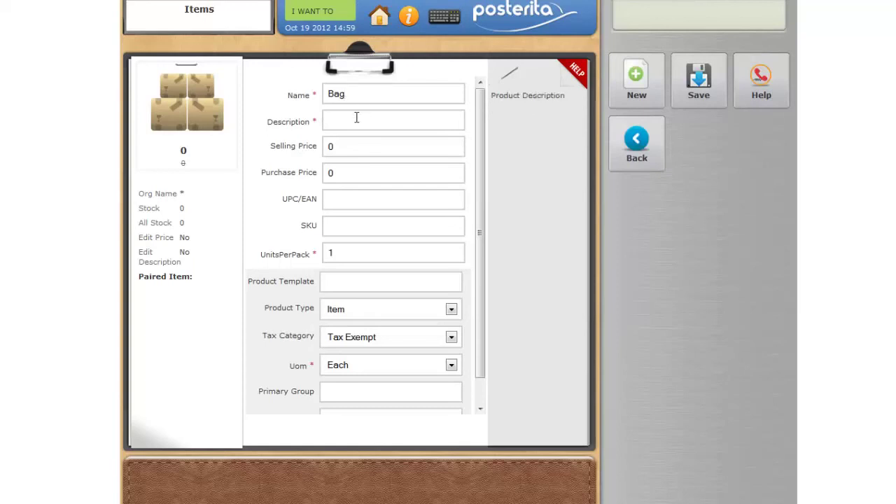
text(Bag)
click(347, 146)
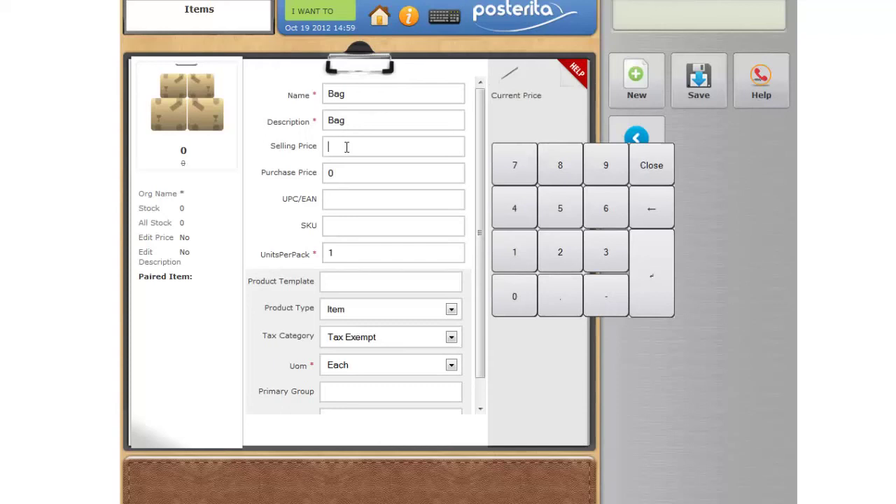
text(1.00)
click(346, 170)
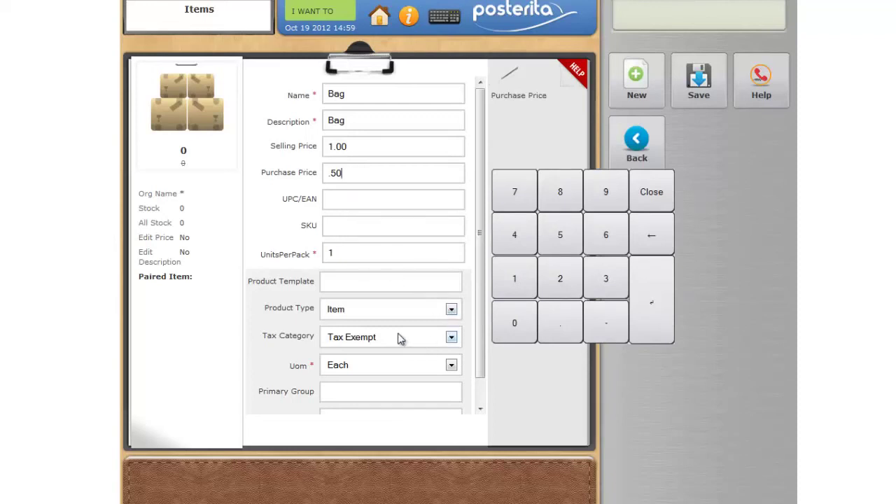
- Make the Bag item Tax Exempt with primary group 'Bag' and save it
click(452, 337)
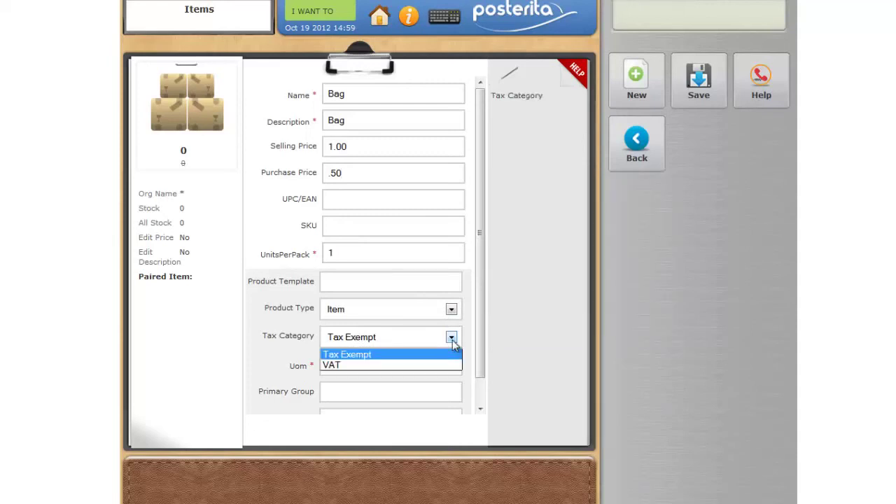
click(355, 357)
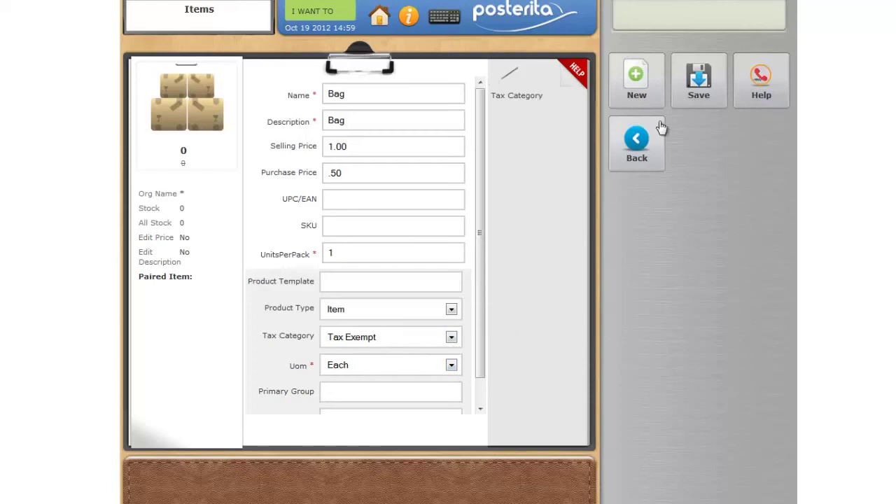
click(341, 396)
text(Bag)
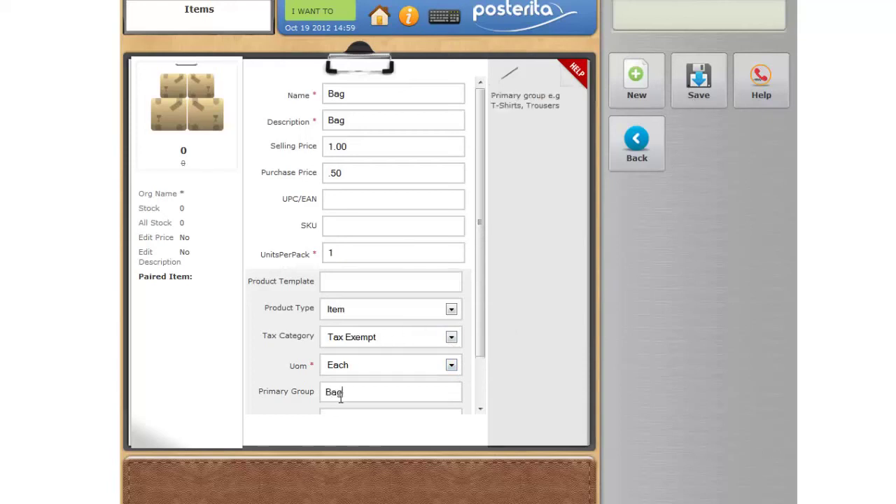
click(715, 96)
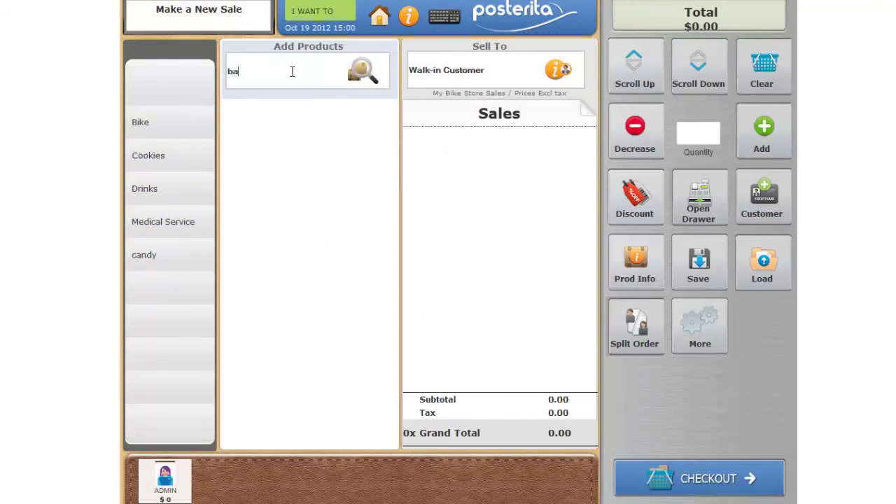
- Add the Bag to the sale, showing 0.15 tax and a 1.15 total, then return to the main menu
click(361, 72)
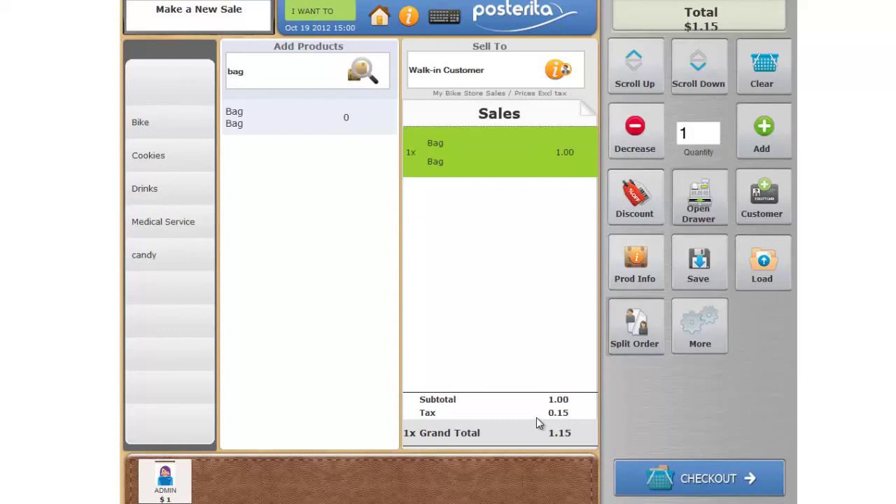
click(379, 19)
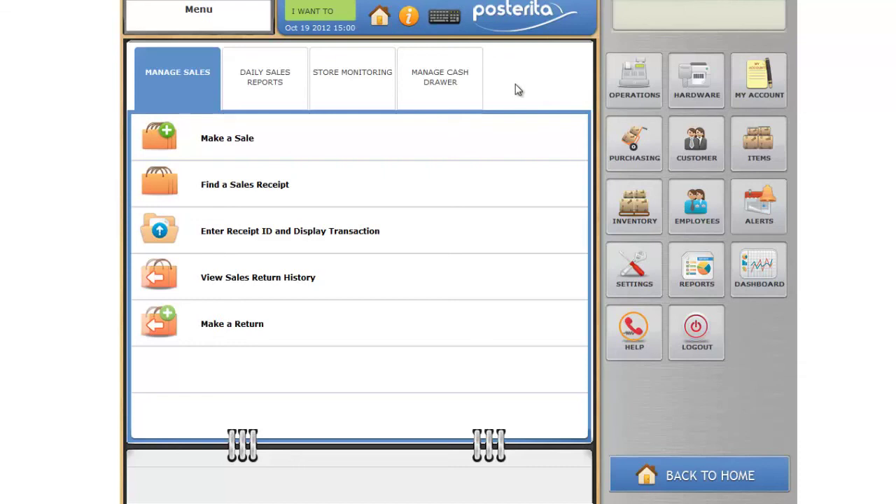
- Open the Austin Terminal for editing from the full terminals list
click(639, 288)
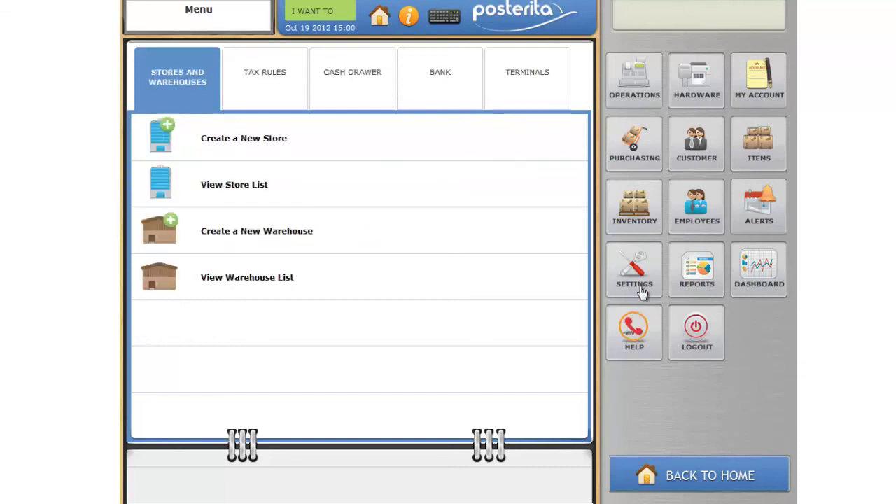
click(520, 98)
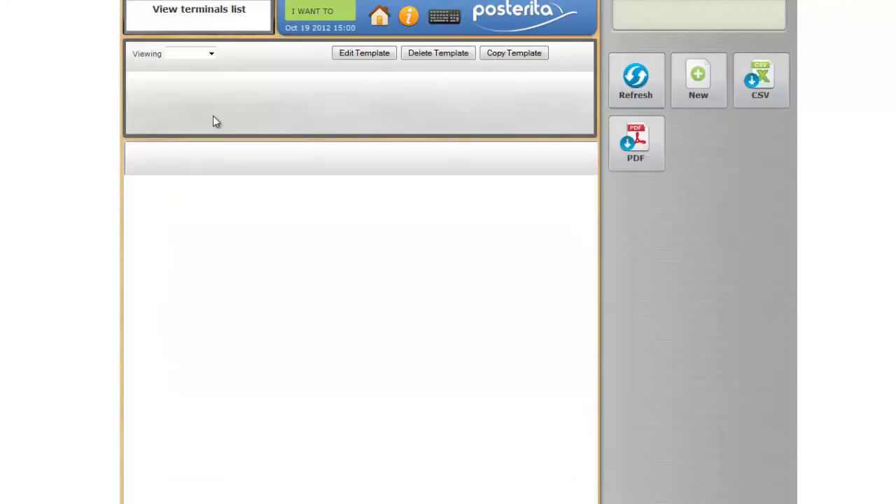
click(212, 52)
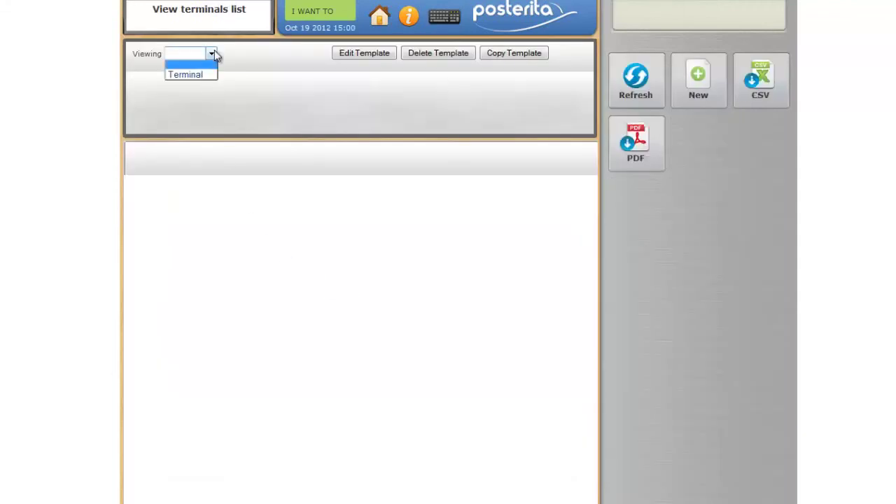
click(210, 75)
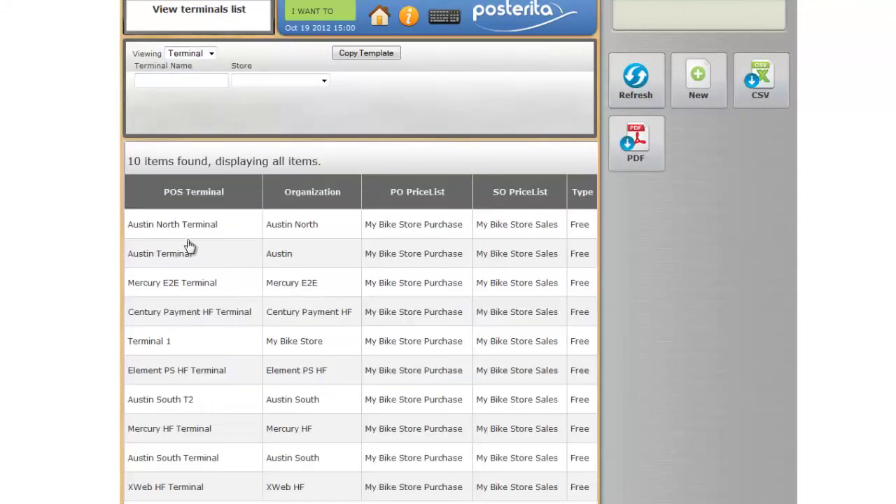
click(187, 261)
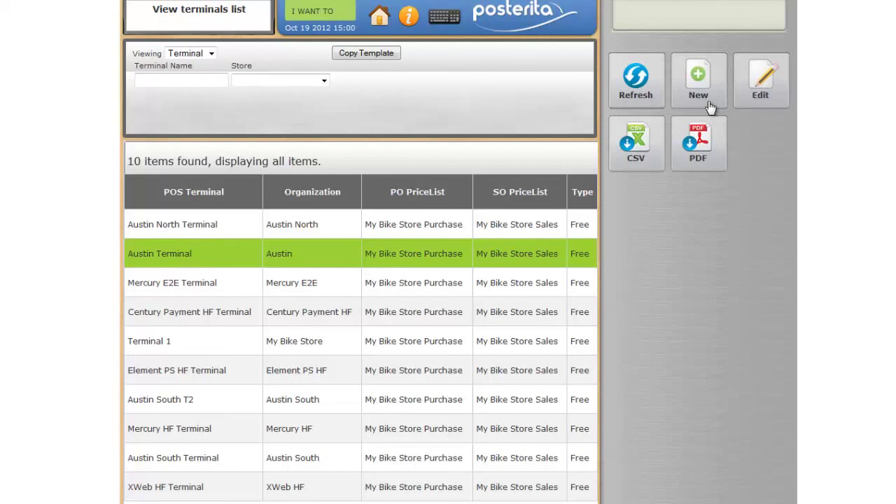
click(745, 89)
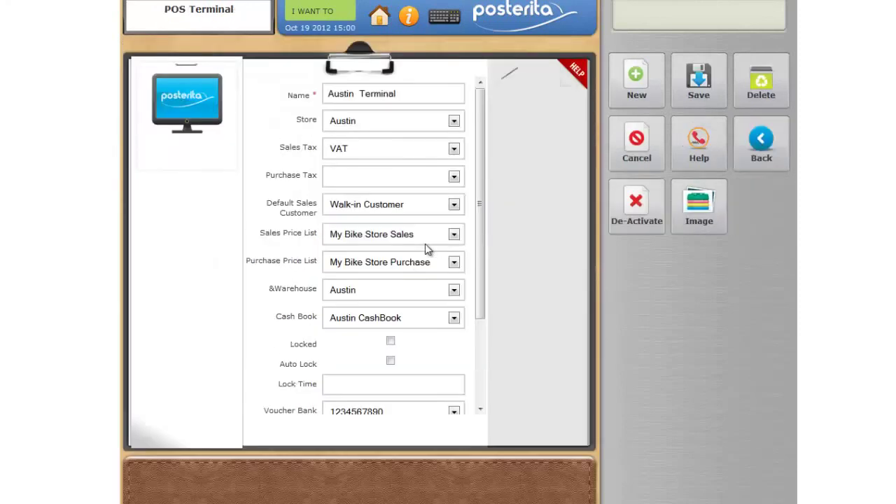
- Blank the Austin Terminal's sales tax, save it, and start a new sale
click(455, 148)
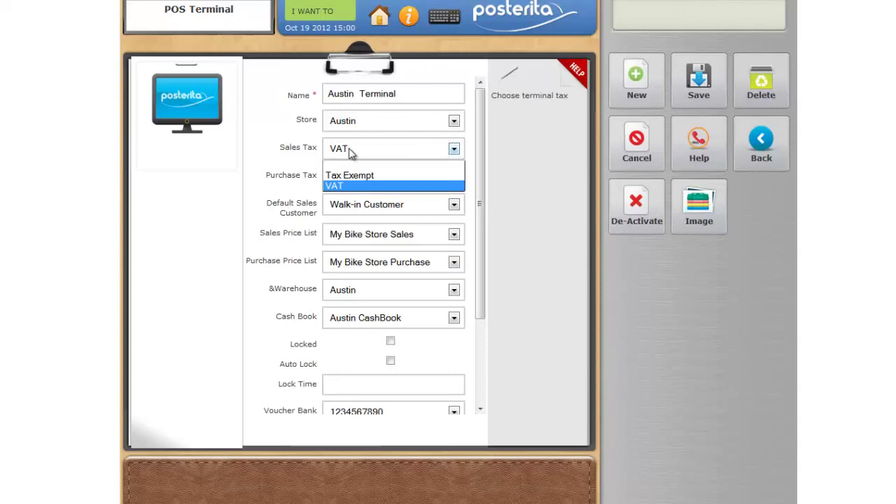
click(336, 166)
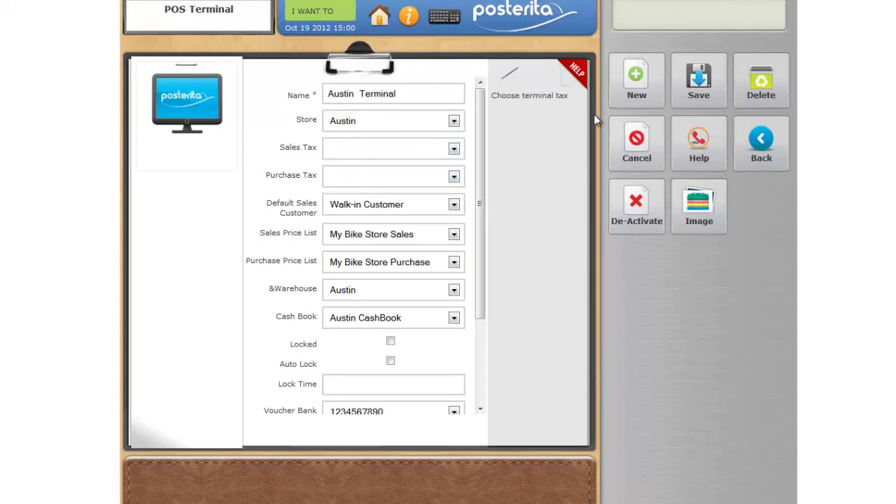
click(701, 141)
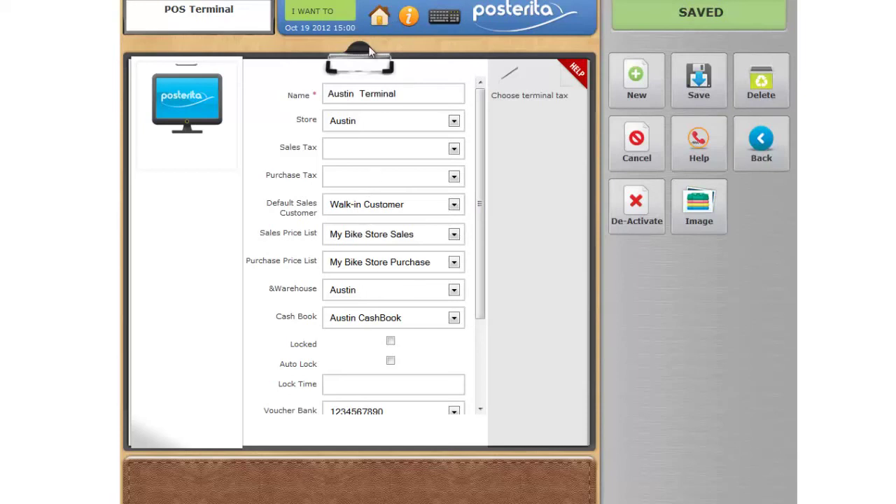
click(378, 15)
click(339, 17)
click(344, 44)
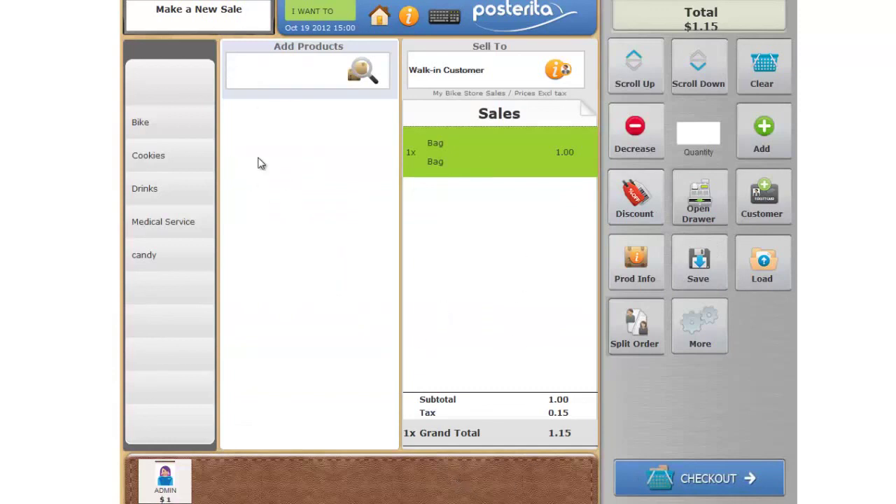
- Replace the taxed Bag line with a fresh Bag at 0.00 tax, totalling 1.00, then return to the main menu
click(649, 148)
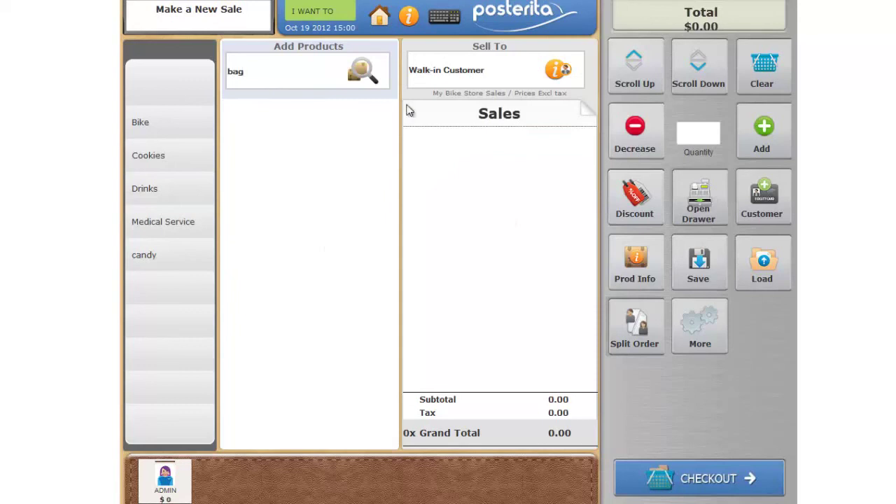
click(363, 73)
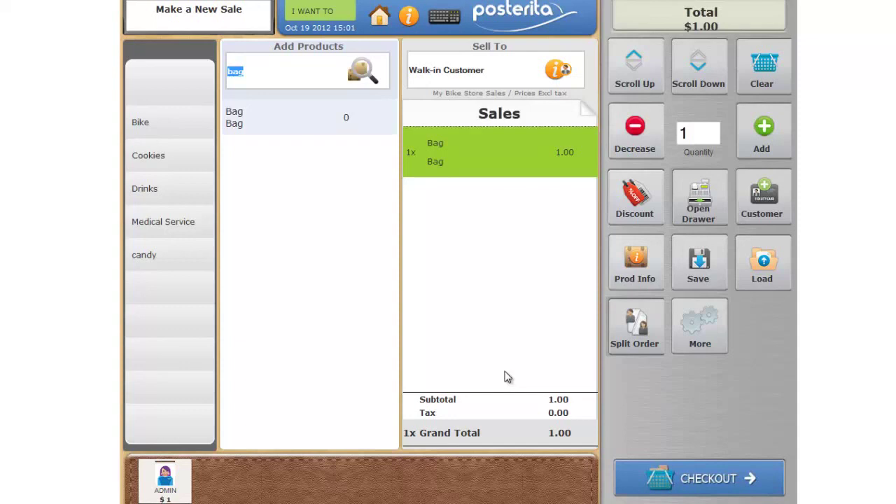
click(383, 23)
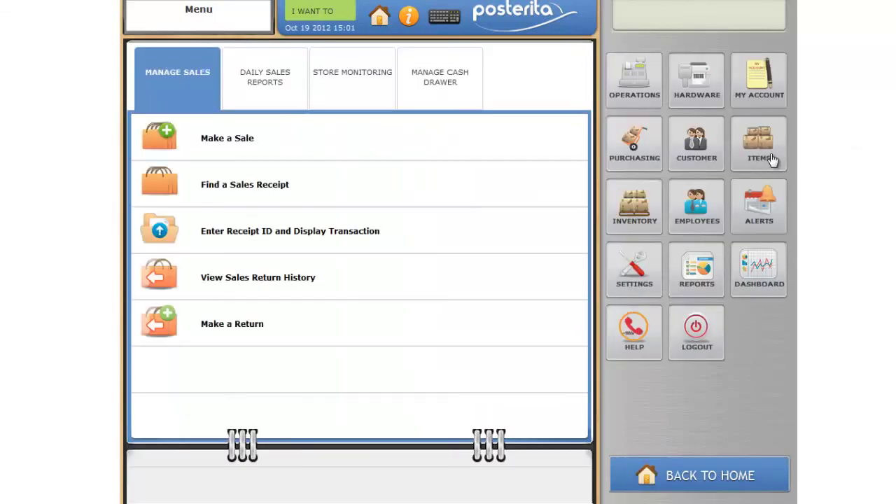
- Add and save item 'Coupon $5': description $5, price -5, Tax Exempt, primary group Coupon
click(768, 159)
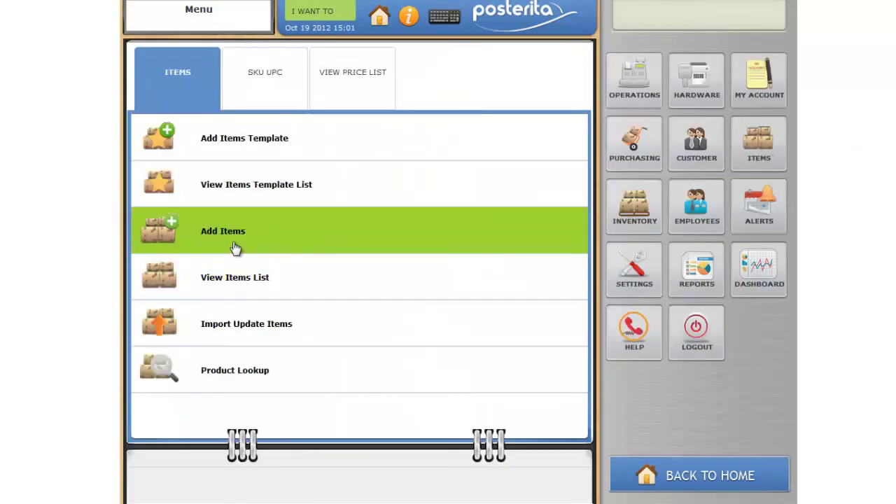
click(403, 156)
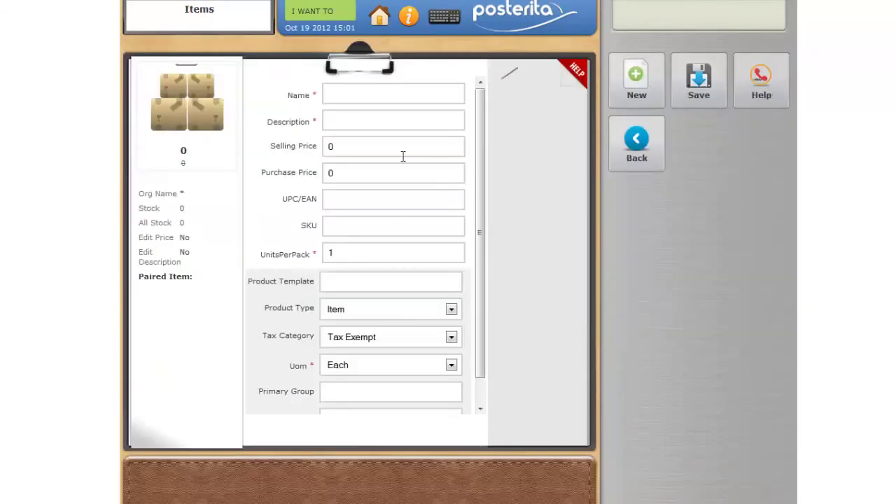
click(380, 95)
text(Coupon $5)
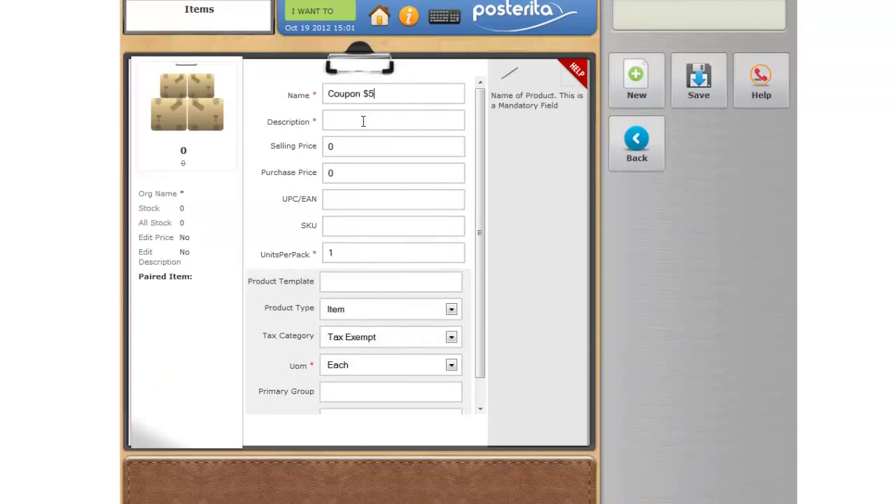
click(364, 121)
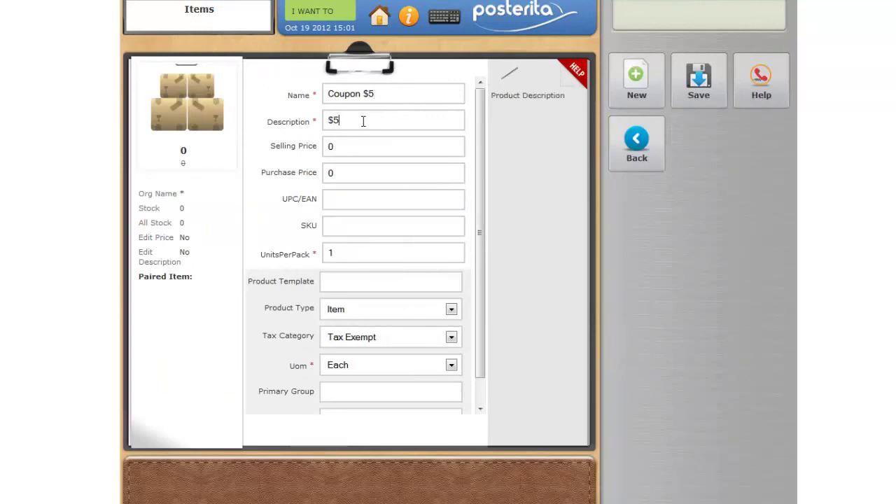
click(358, 146)
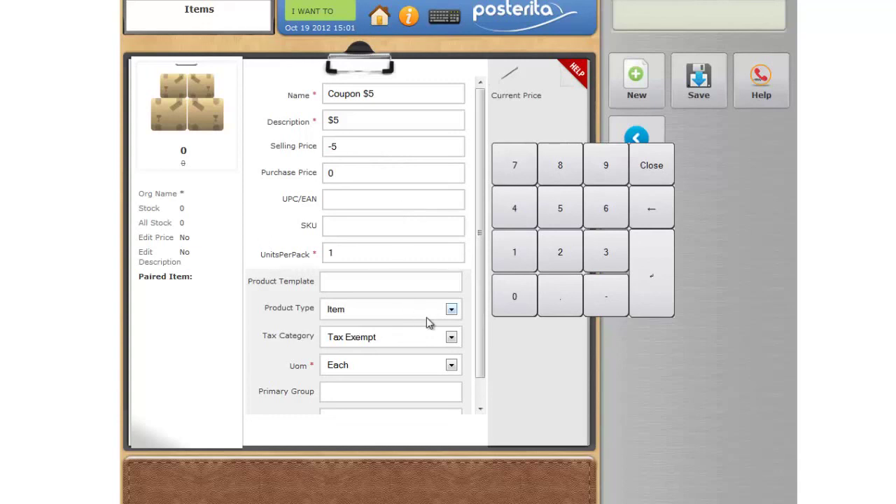
click(451, 338)
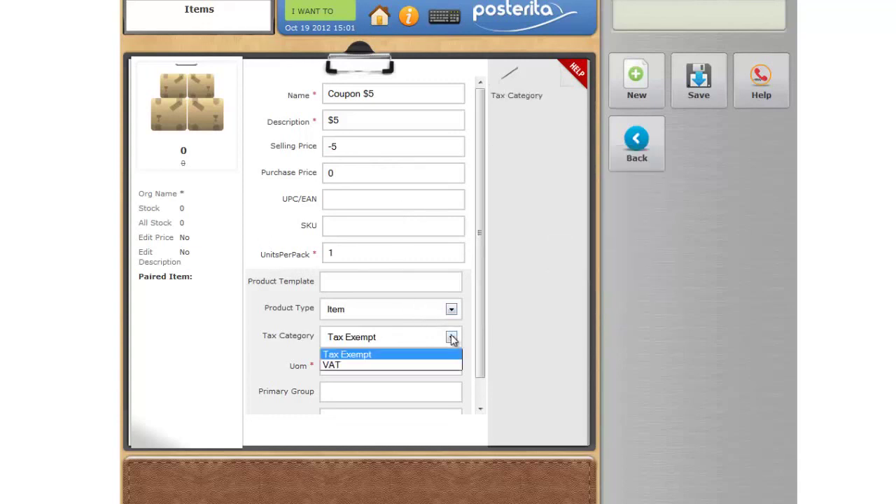
click(376, 357)
click(414, 392)
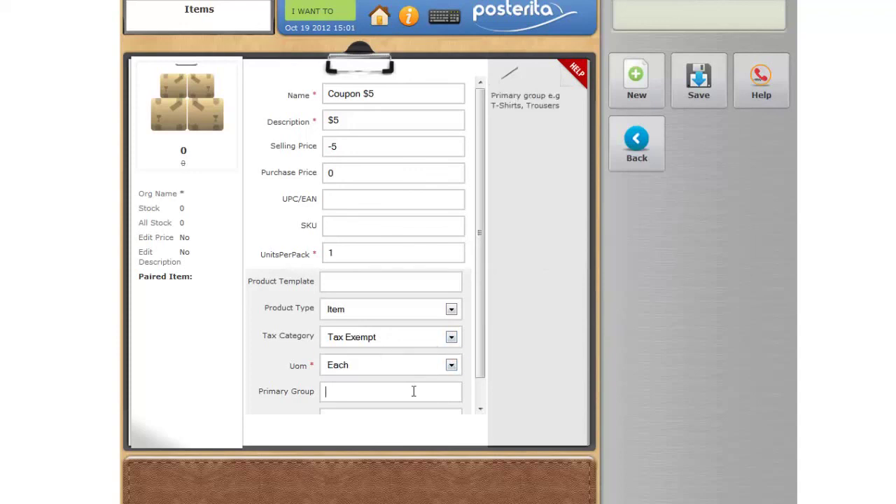
text(Coupon)
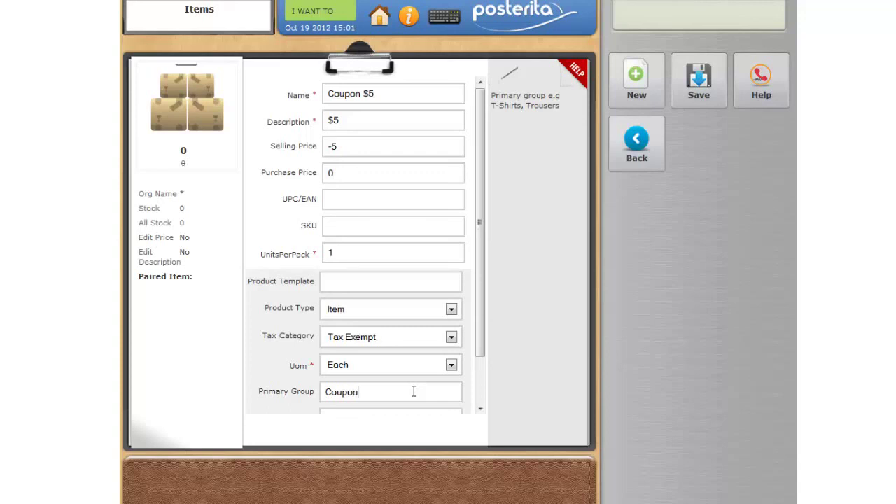
click(687, 81)
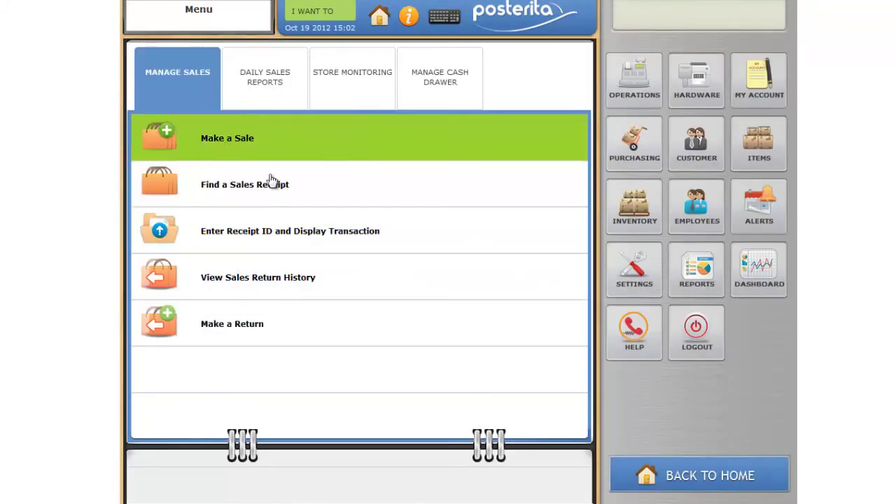
- In a new sale, drop the Bag, then add Road Bike Trek (100.00) and Coupon $5 (-5.00)
click(482, 323)
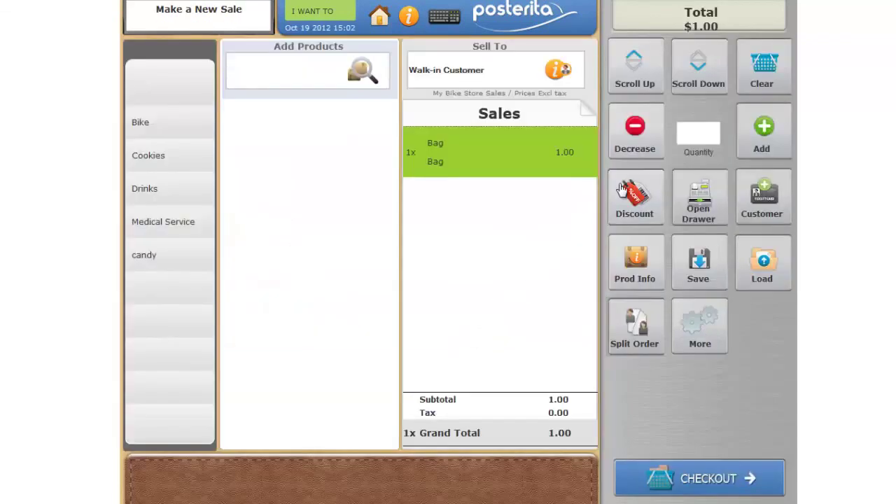
click(646, 150)
click(194, 147)
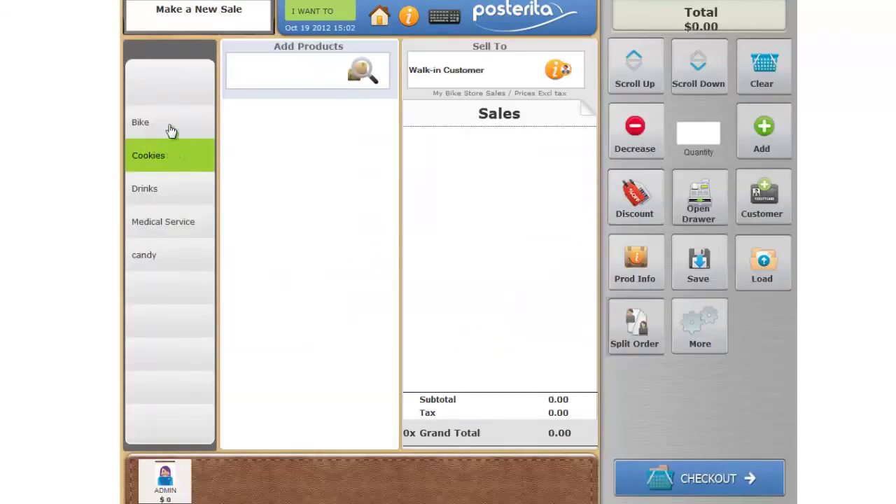
click(171, 124)
click(266, 117)
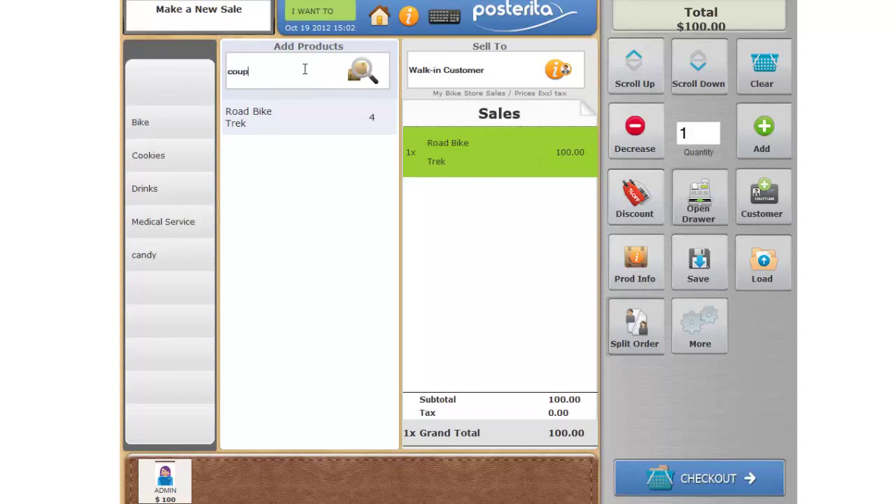
click(369, 73)
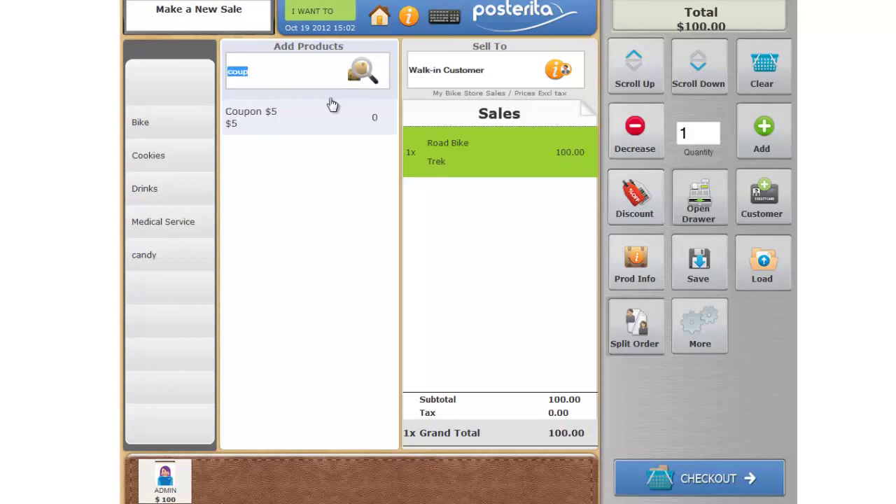
click(319, 117)
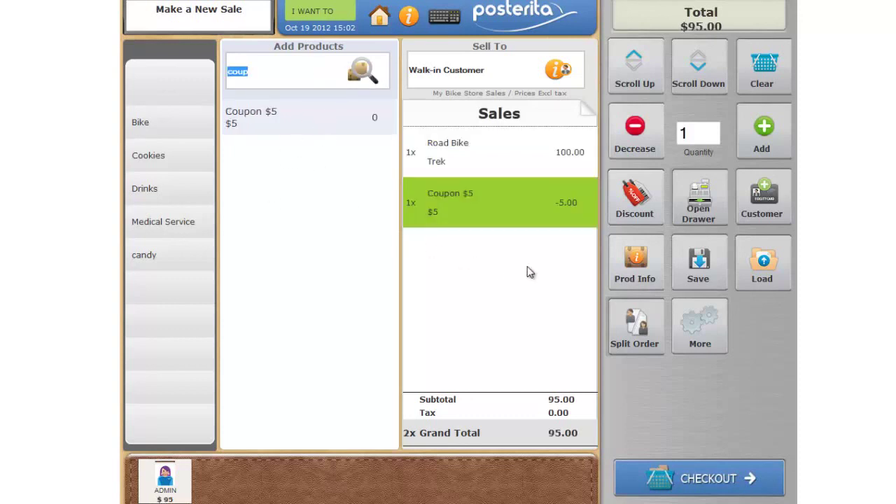